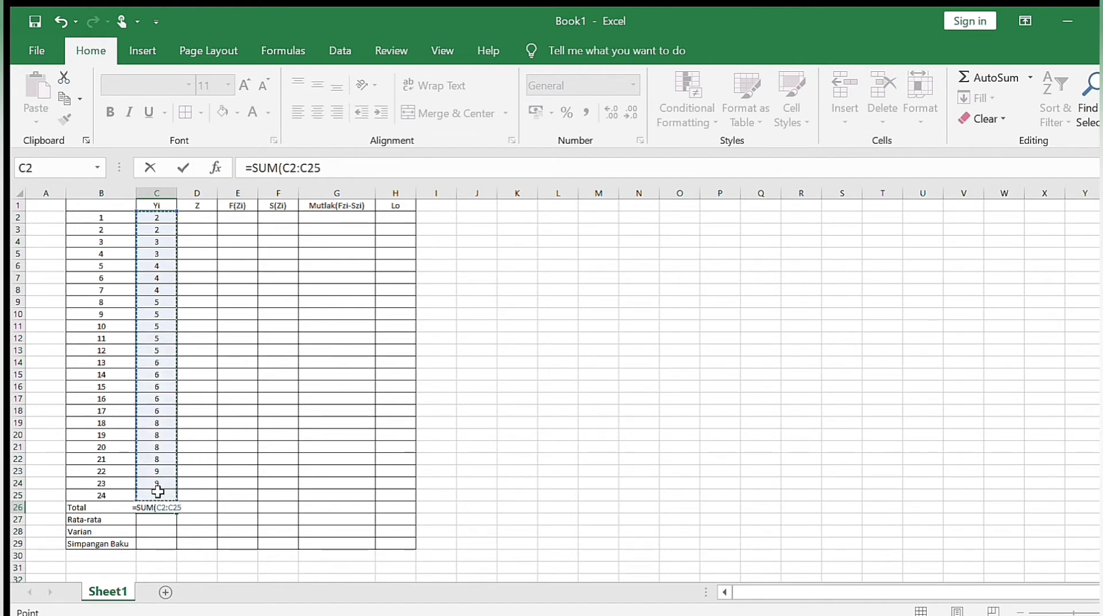
Complete the Total formula in C26 as the SUM of the Yi values in C2:C25.
key(Return)
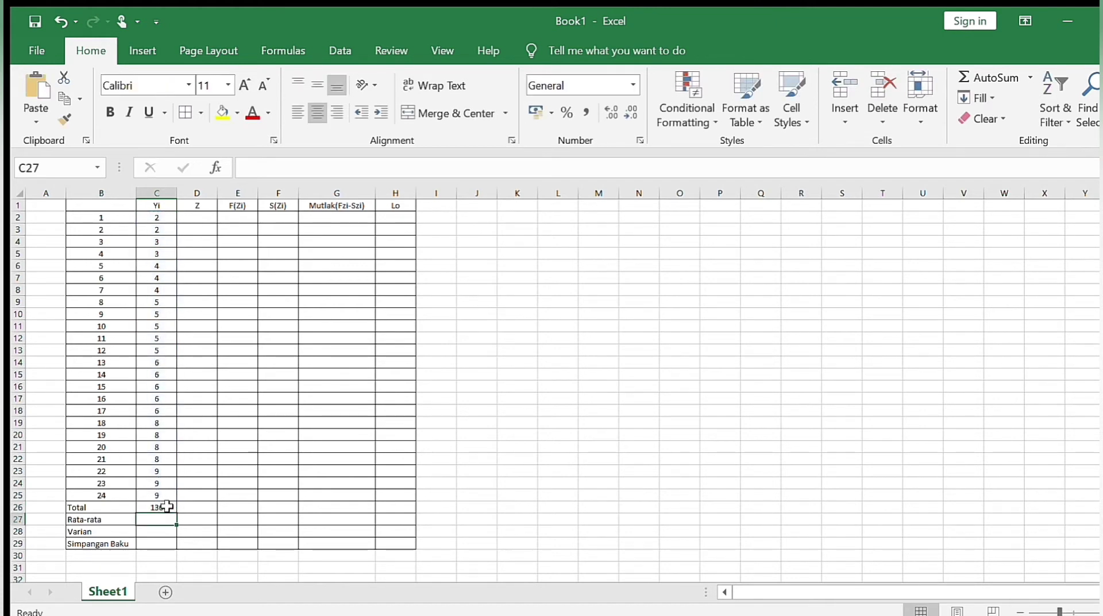
click(164, 507)
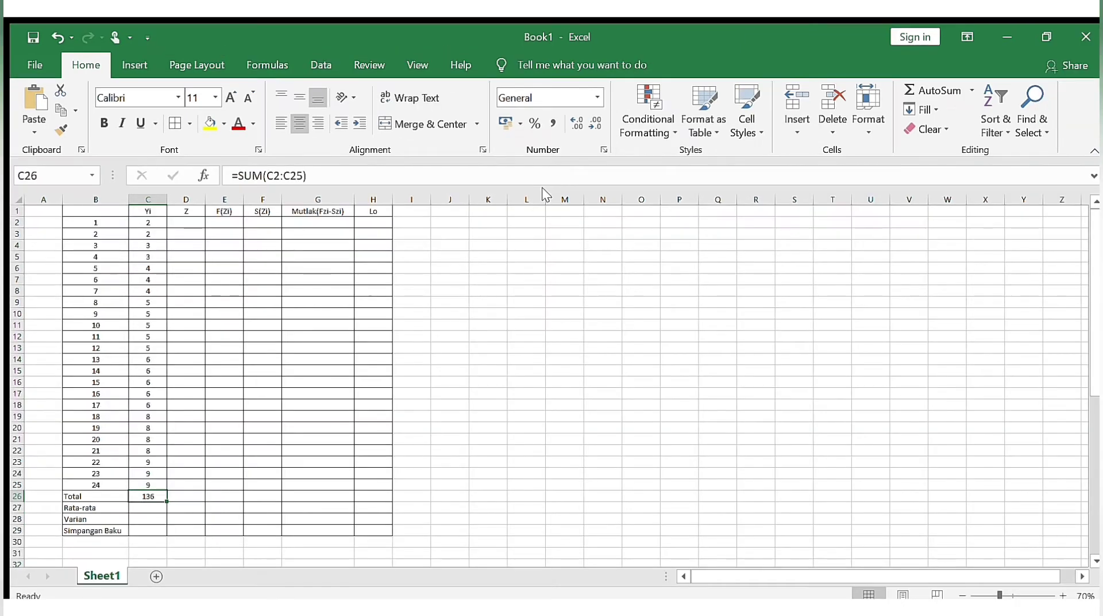
Calculate the Rata-rata in C27 with the AVERAGE function over the Yi values in C2:C25.
click(154, 512)
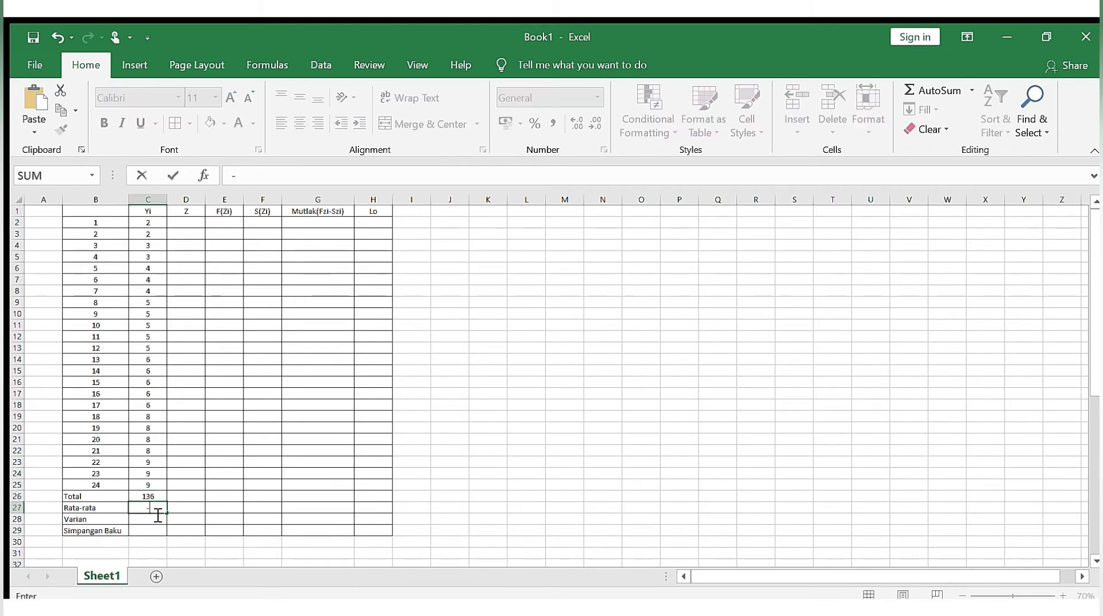
text(=ave)
key(Tab)
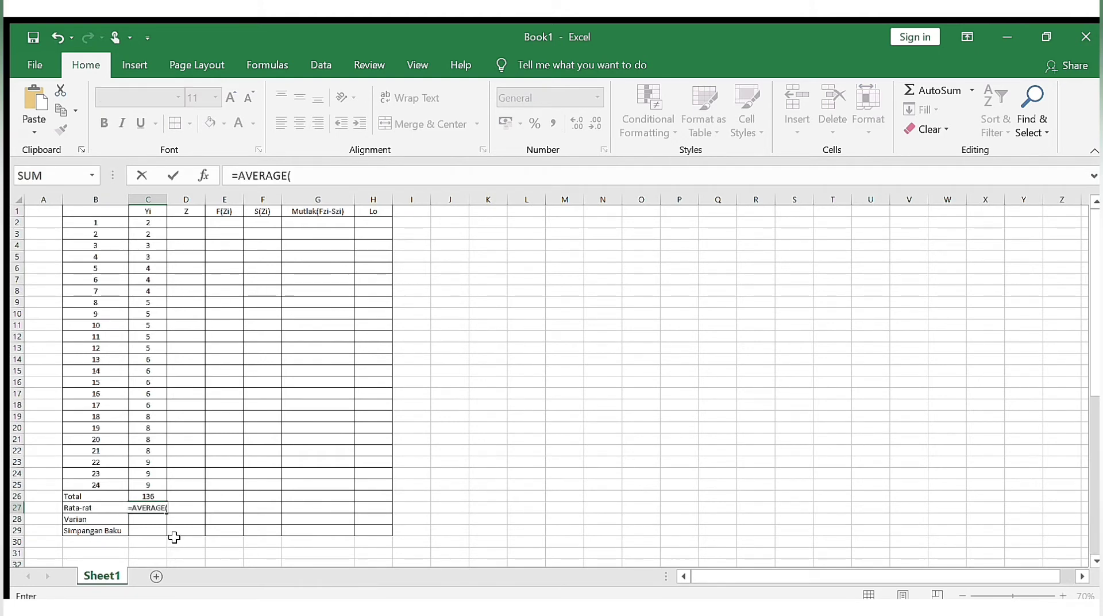
drag(147, 225, 146, 230)
key(shift+Down)
key(shift+Down)
key(shift+Down)
key(shift+Down)
key(shift+Down)
key(shift+Down)
key(shift+Down)
key(shift+Down)
key(shift+Down)
key(shift+Down)
key(shift+Down)
key(shift+Down)
key(shift+Down)
key(shift+Down)
key(shift+Down)
key(shift+Down)
key(shift+Down)
key(shift+Down)
key(shift+Down)
key(shift+Down)
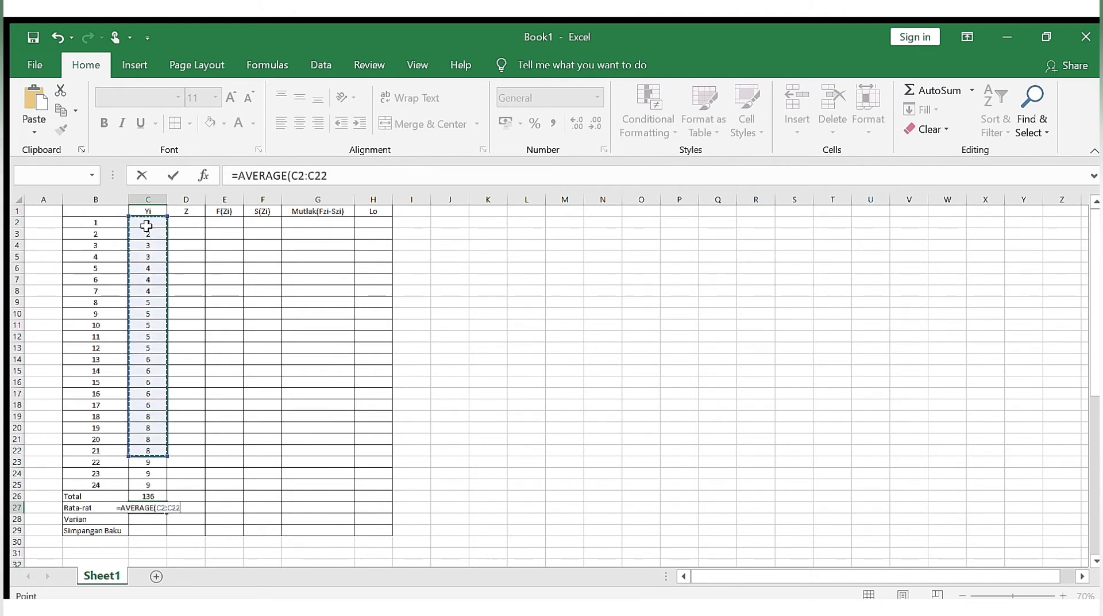
key(Return)
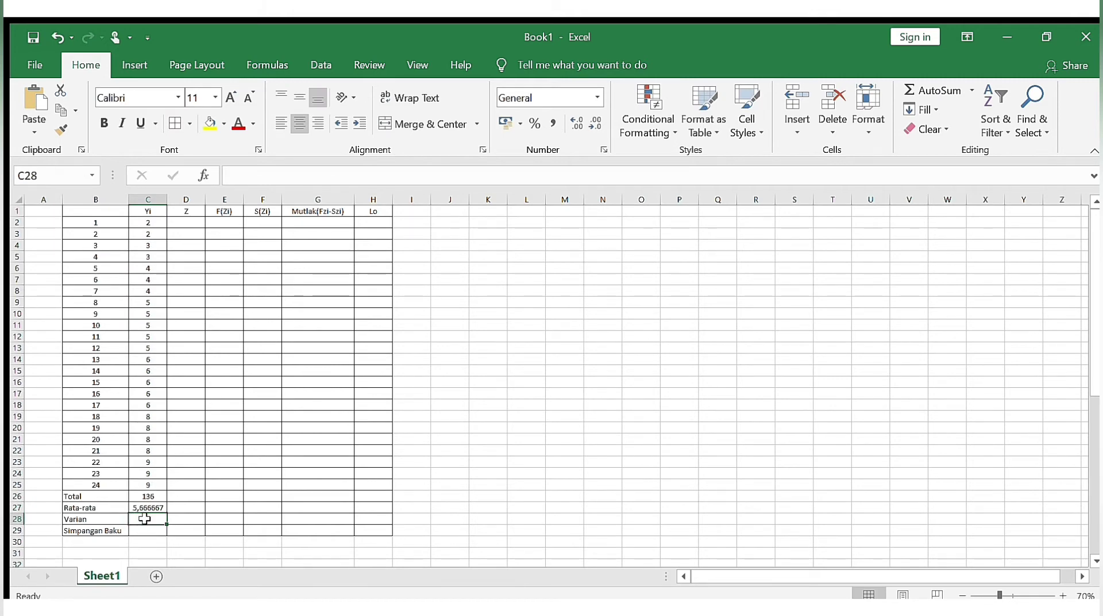
Calculate the Varian in C28 with the VAR function over the Yi values in C2:C25.
text(=var)
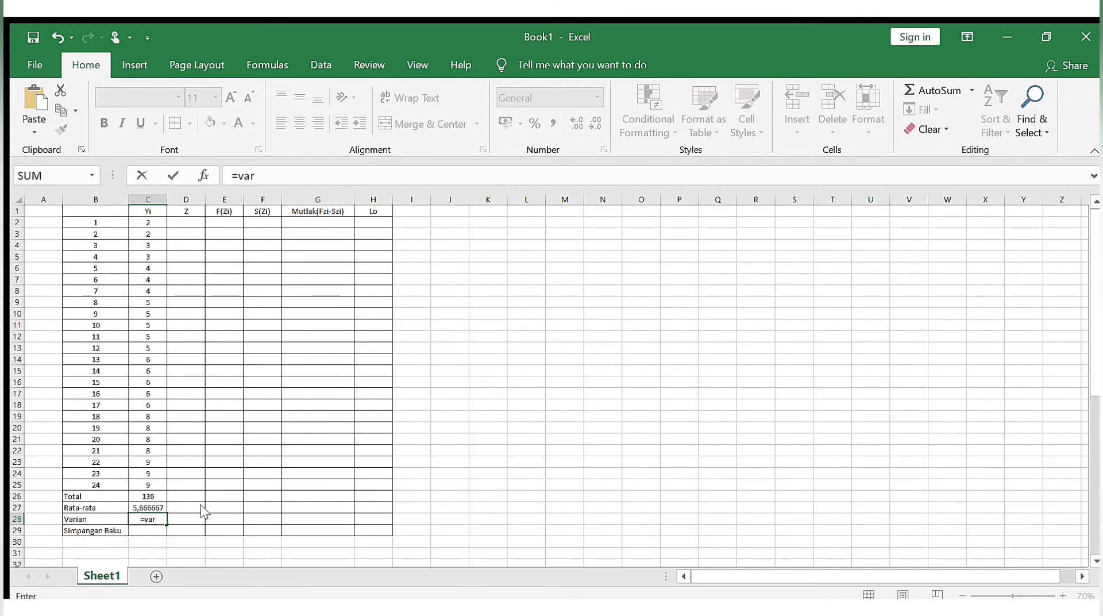
key(Tab)
click(150, 234)
shift+click(155, 222)
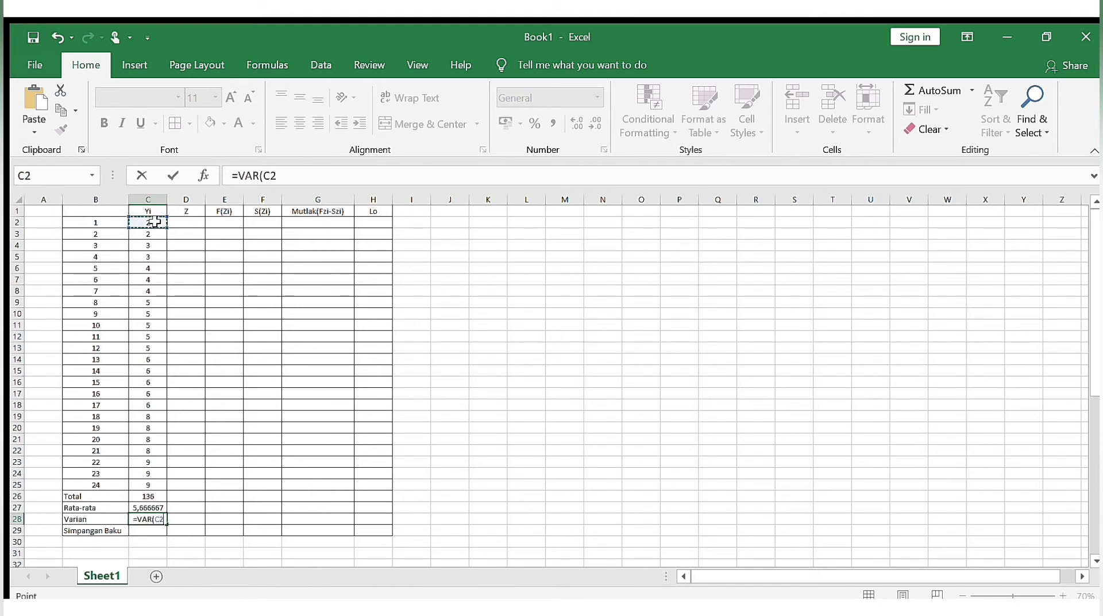
key(shift+Down)
key(shift+Down)
key(shift+Down)
key(shift+Down)
key(shift+Down)
key(shift+Down)
key(shift+Down)
key(shift+Down)
key(shift+Down)
key(shift+Down)
key(shift+Down)
key(shift+Down)
key(shift+Down)
key(shift+Down)
key(shift+Down)
key(shift+Down)
key(shift+Down)
key(shift+Down)
key(shift+Down)
key(shift+Down)
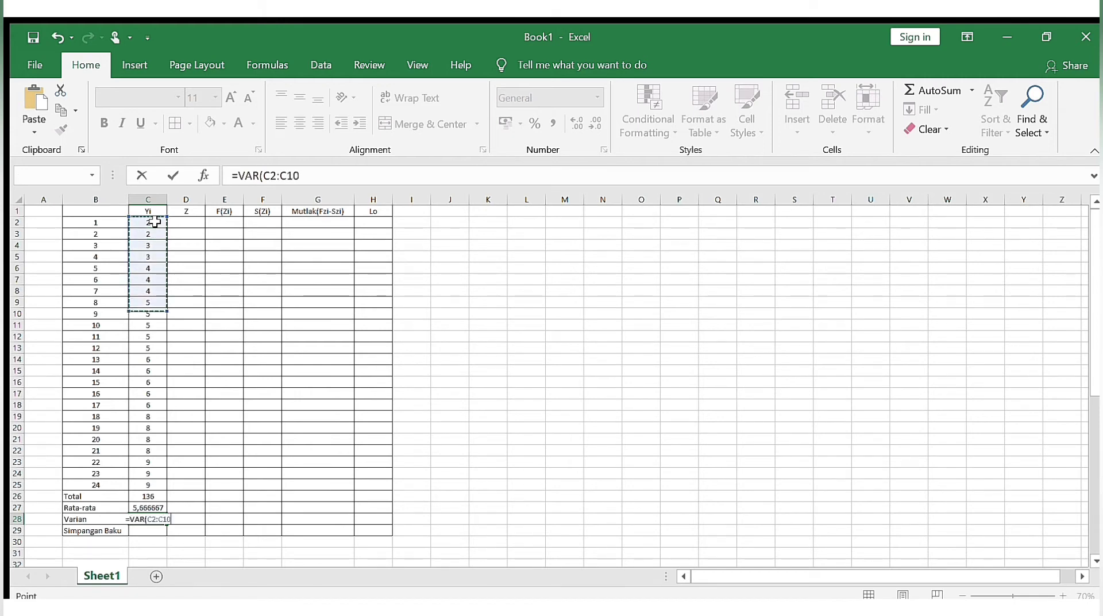
key(shift+Down)
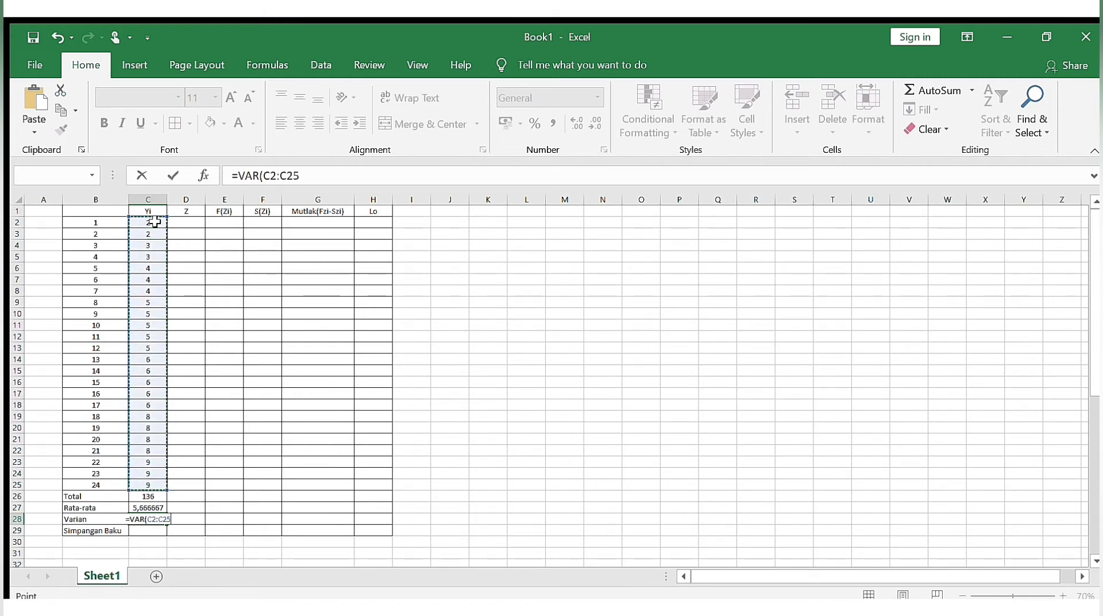
key(Return)
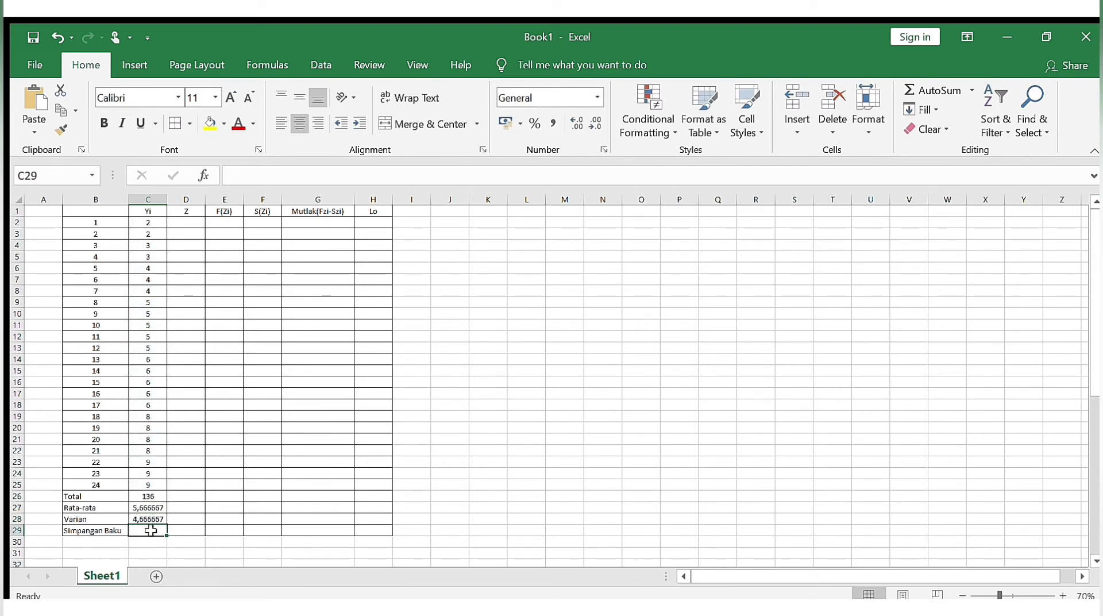
Calculate the Simpangan Baku in C29 with SQRT as the square root of the variance in C28.
text(=)
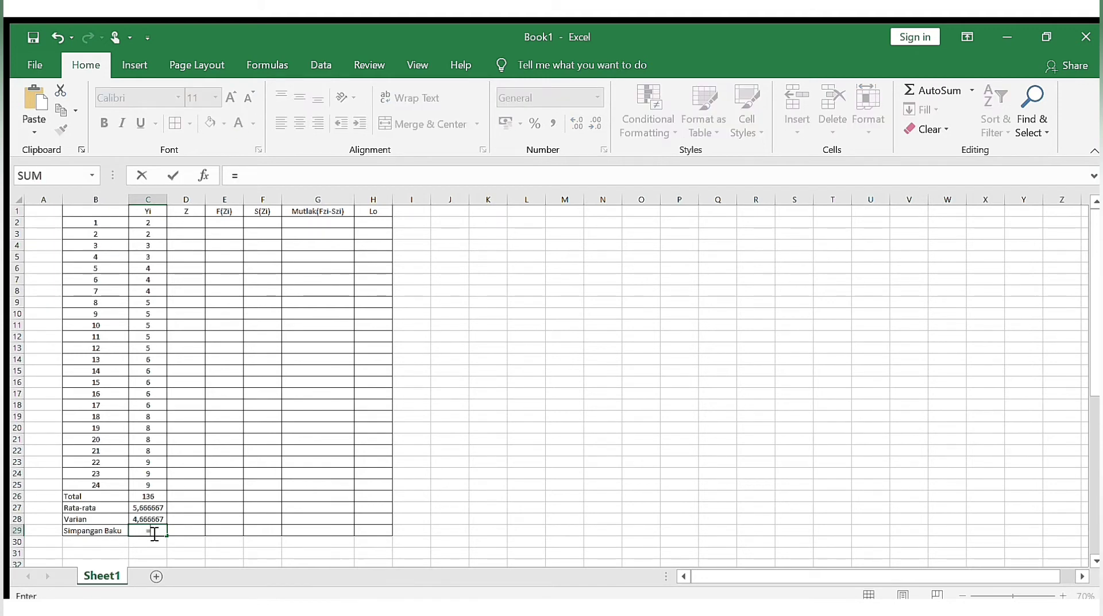
text(sqrt)
key(Tab)
click(154, 227)
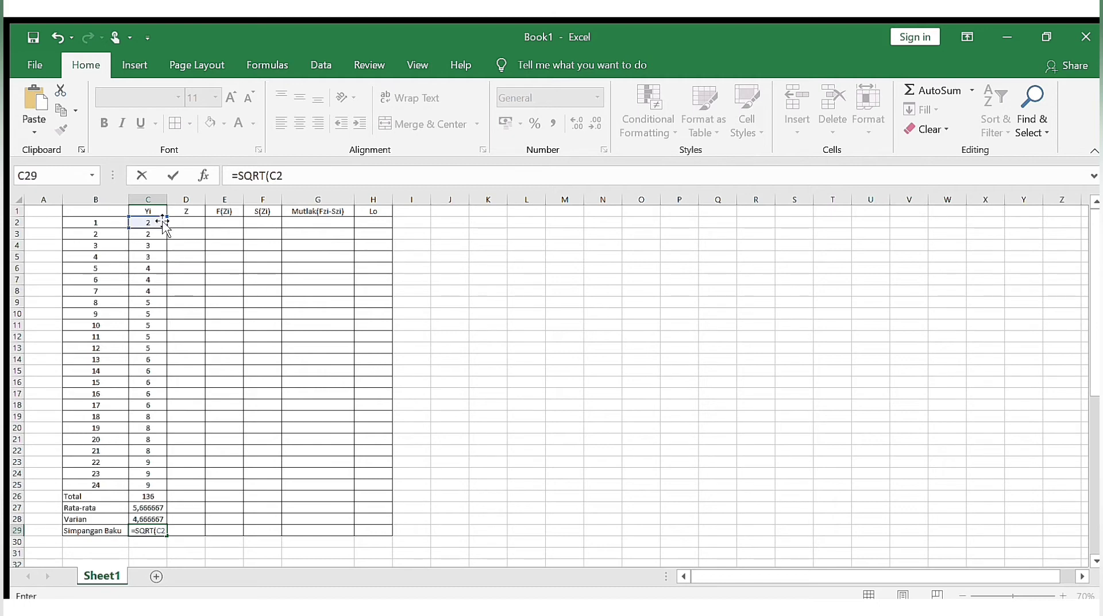
key(Return)
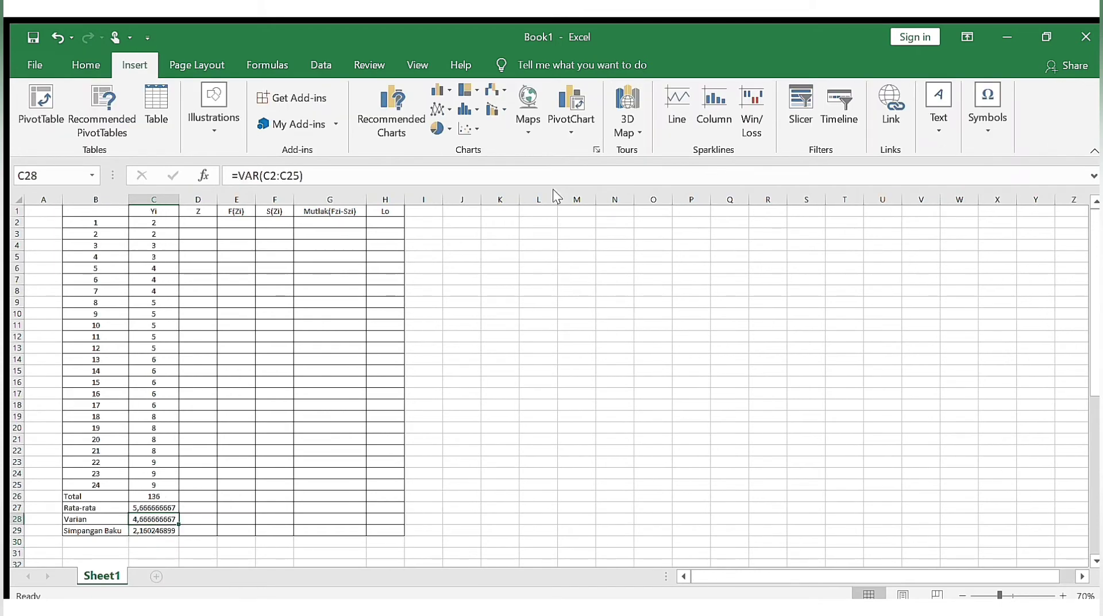
Calculate the first Z score in D2 with the formula =(C2-C27)/C29.
click(201, 221)
text(=()
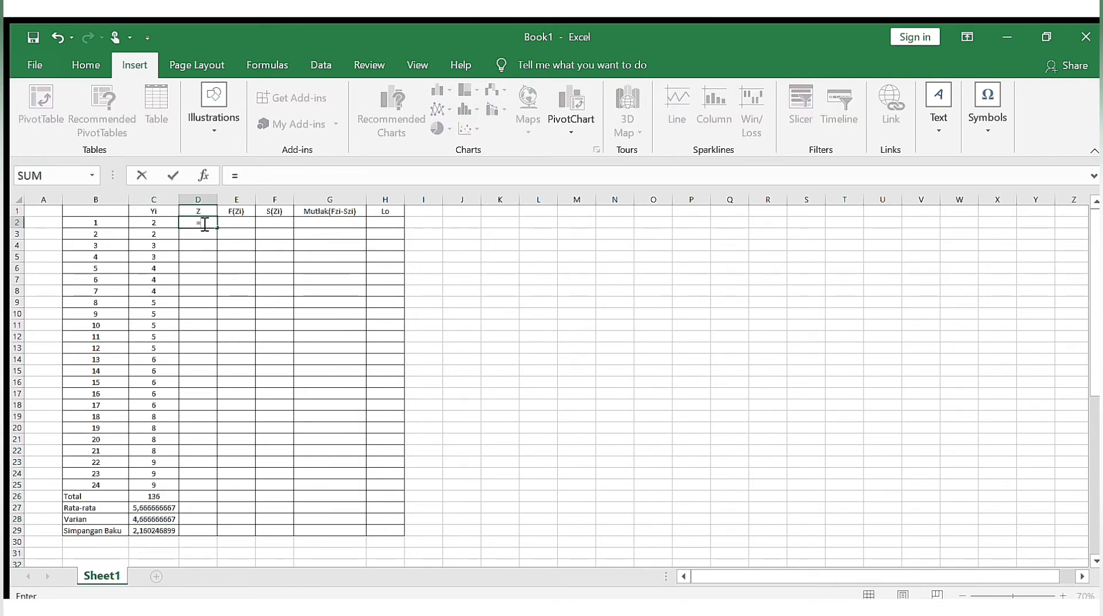
click(164, 221)
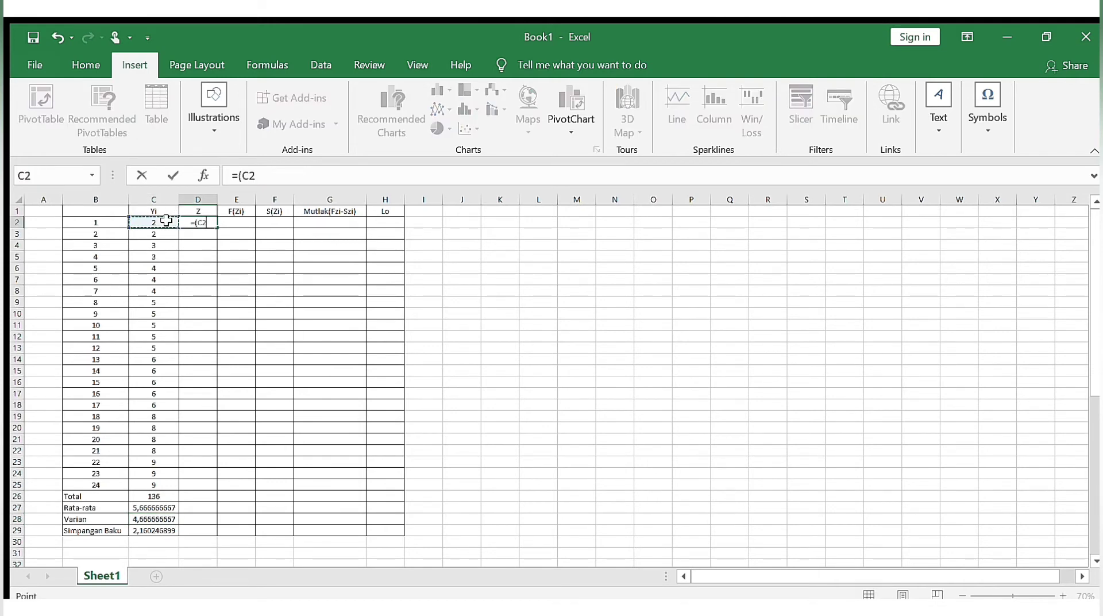
text(-)
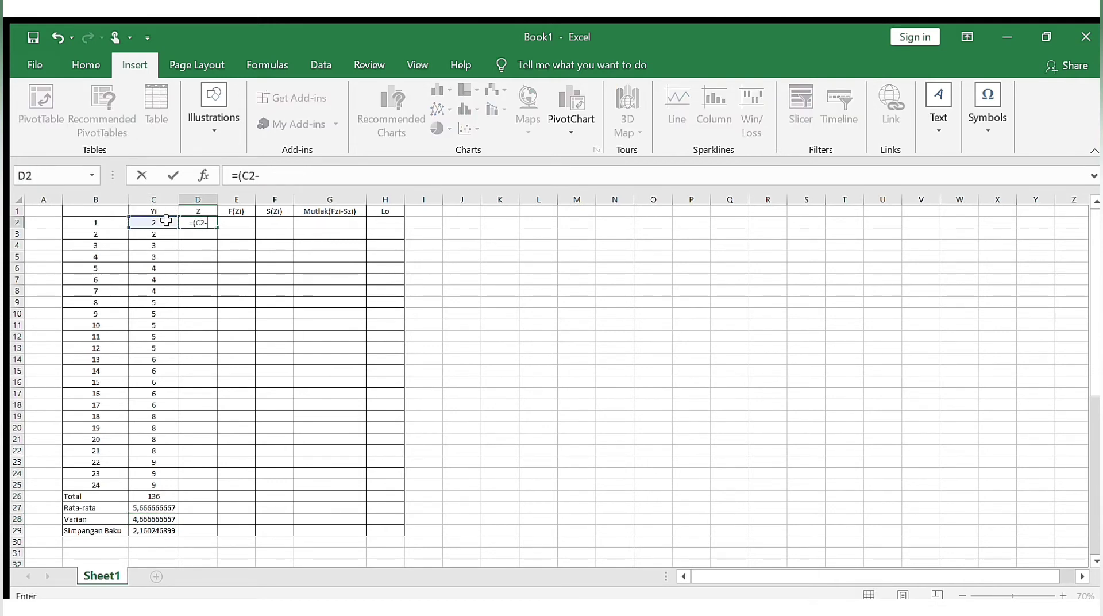
click(166, 507)
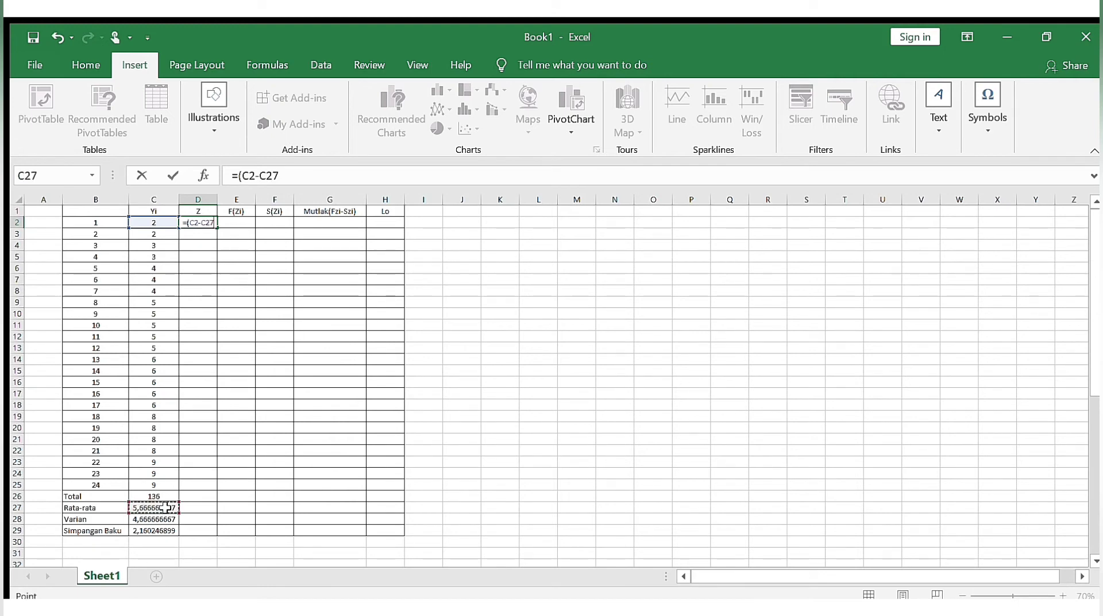
text()/)
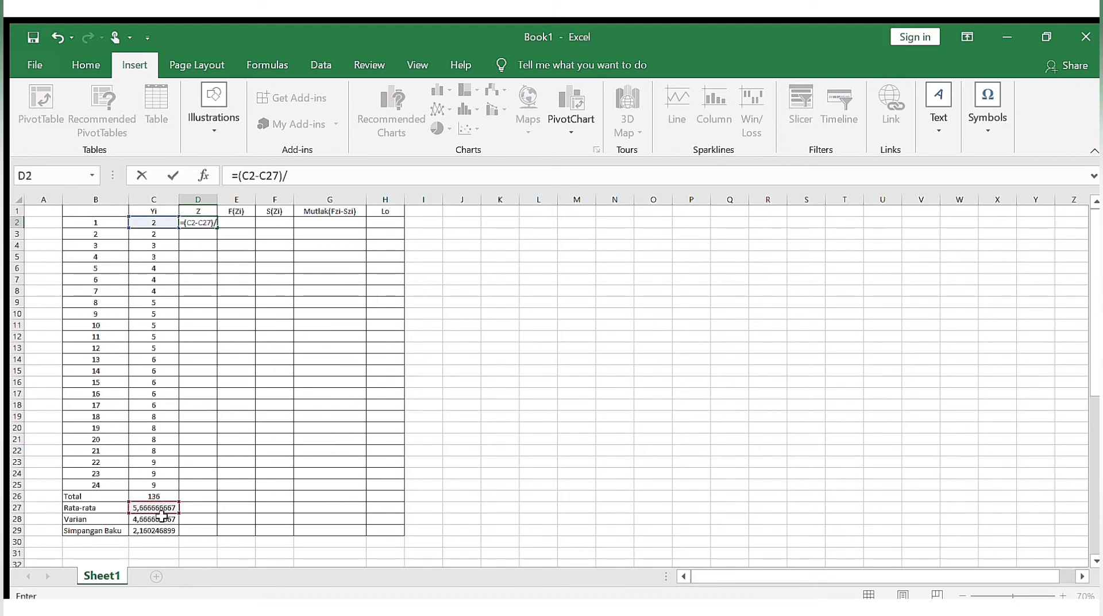
click(159, 532)
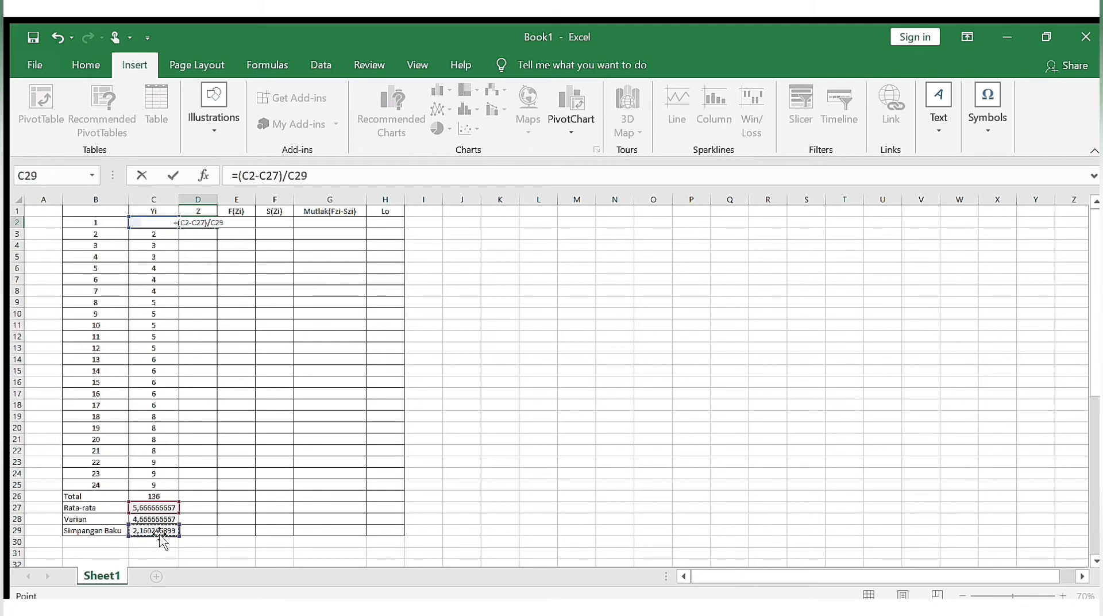
key(Return)
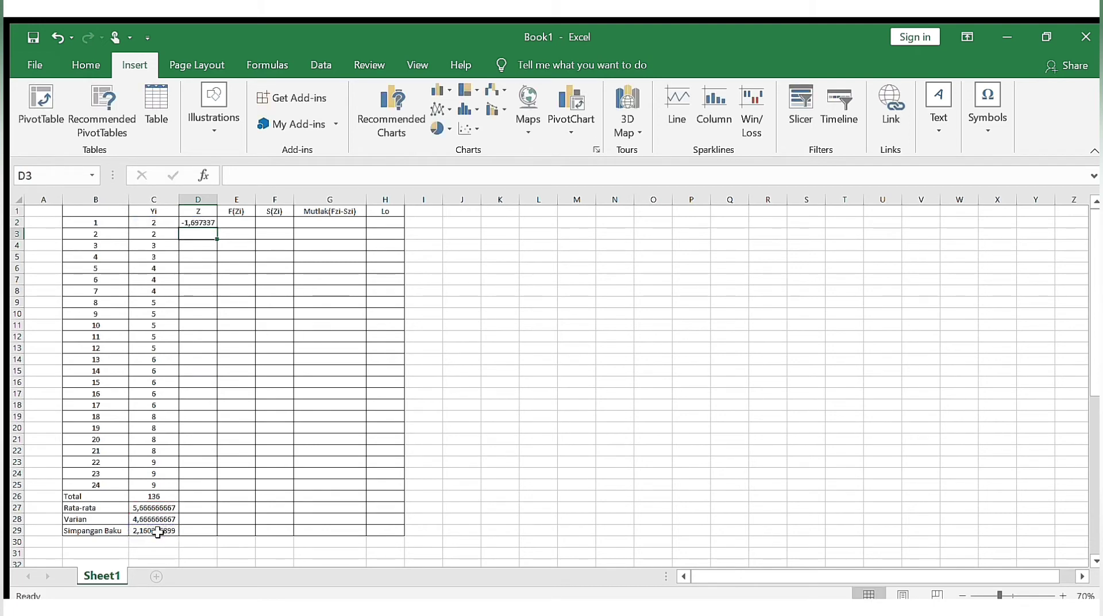
click(210, 223)
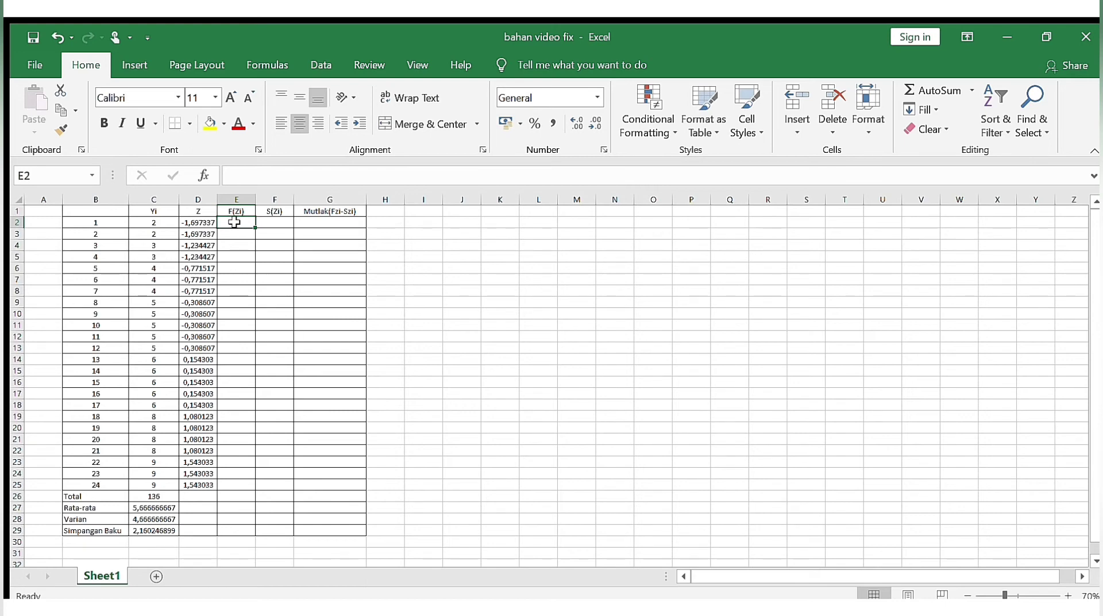
Enter the F(Zi) value 0,0446 in both E2 and E3 for the first two data rows.
text(0,0)
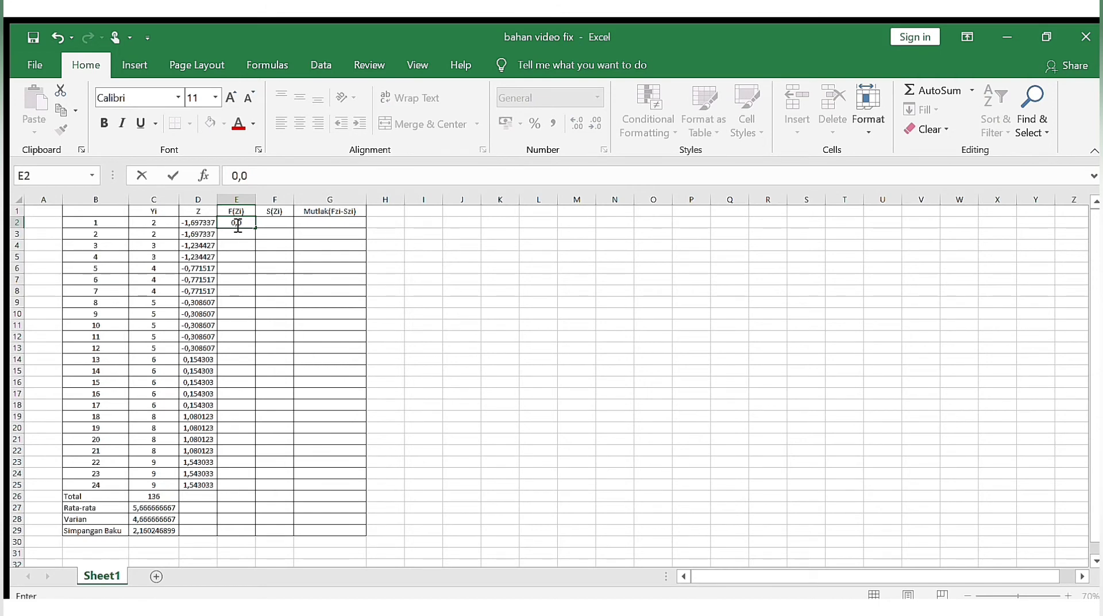
text(446)
key(Return)
text(0)
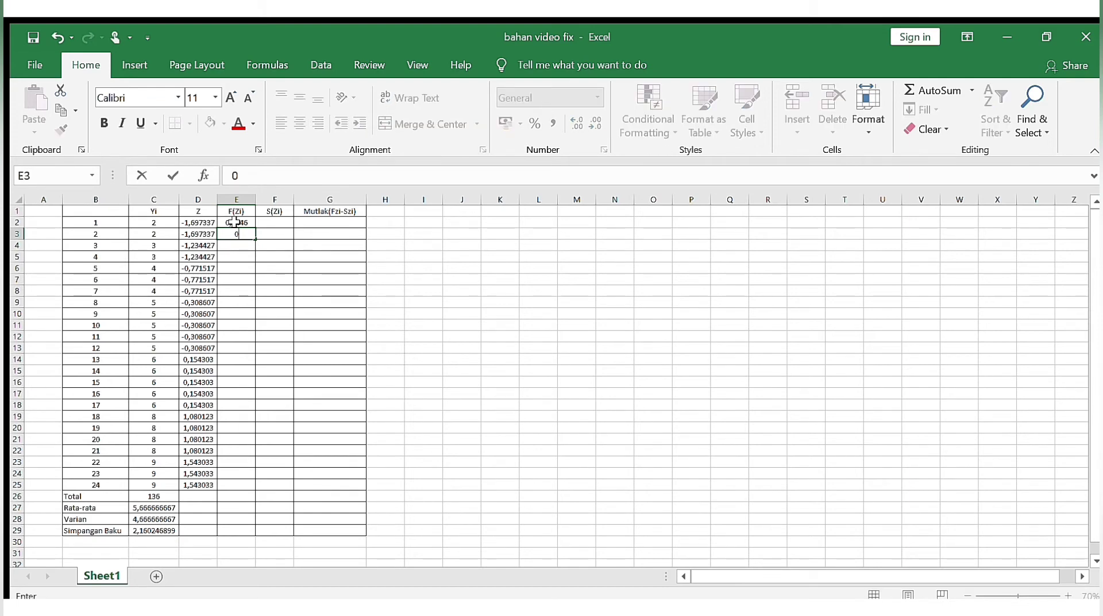
text(,0446)
key(Return)
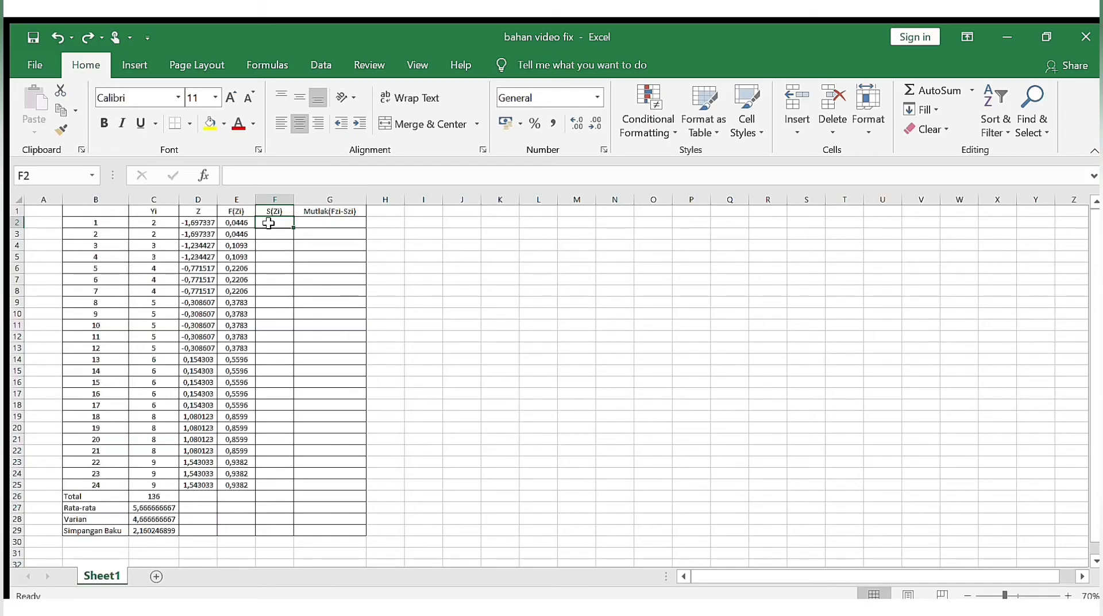
Enter the formula =1/24 as the first S(Zi) value in F2.
text(1)
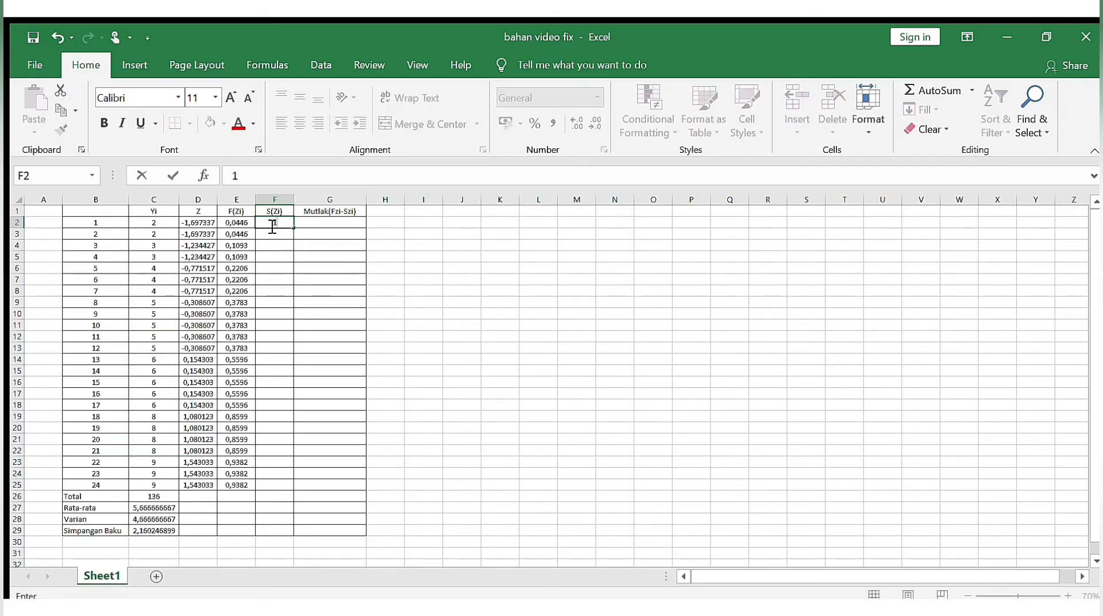
text(/2)
key(BackSpace)
key(BackSpace)
key(BackSpace)
text(=1/24)
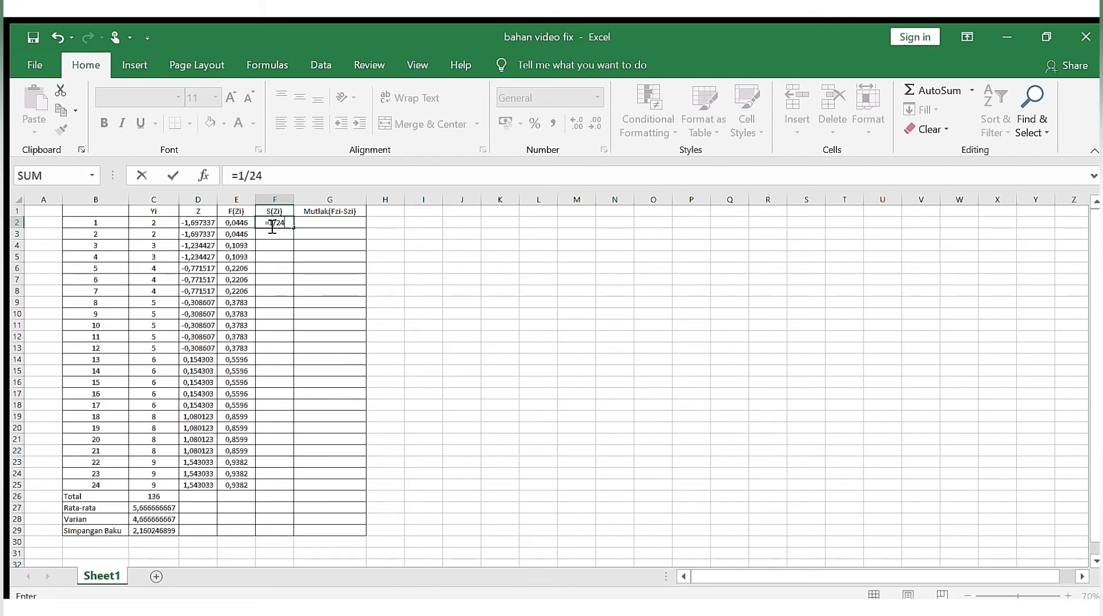
key(Return)
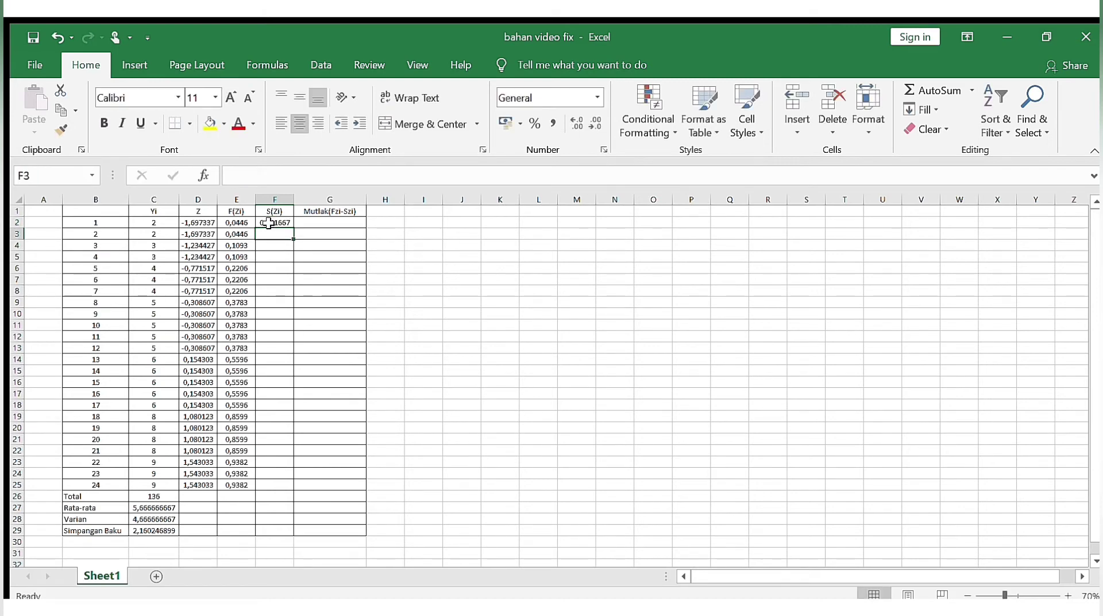
Fill the next S(Zi) cells F3 to F5 with the formulas =2/24, =3/24 and =4/24.
text(=)
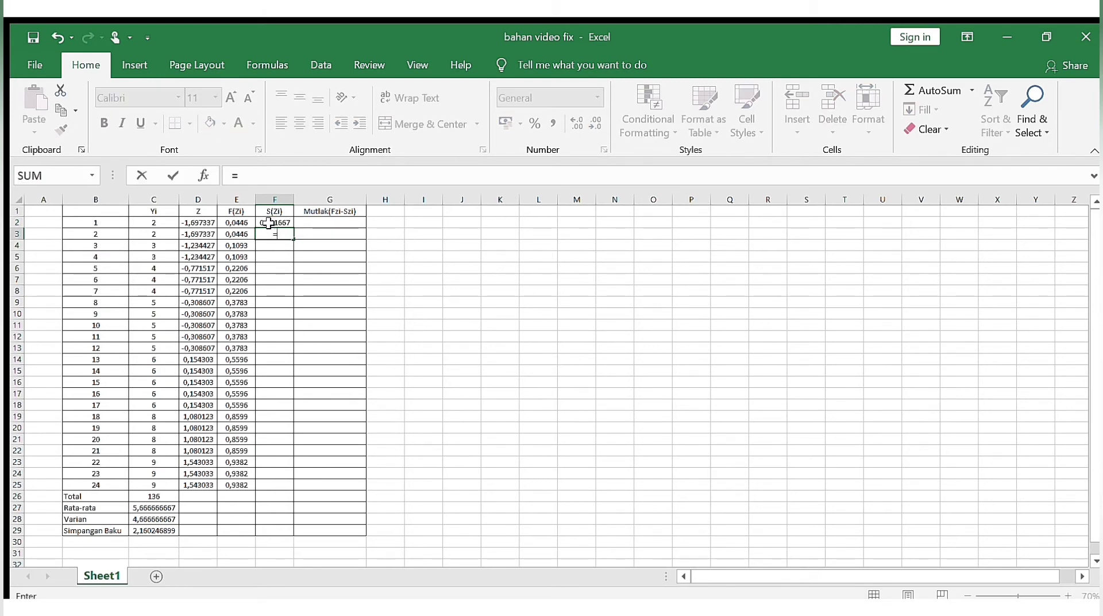
text(2/24)
key(ctrl+Return)
key(Return)
text(=3/24)
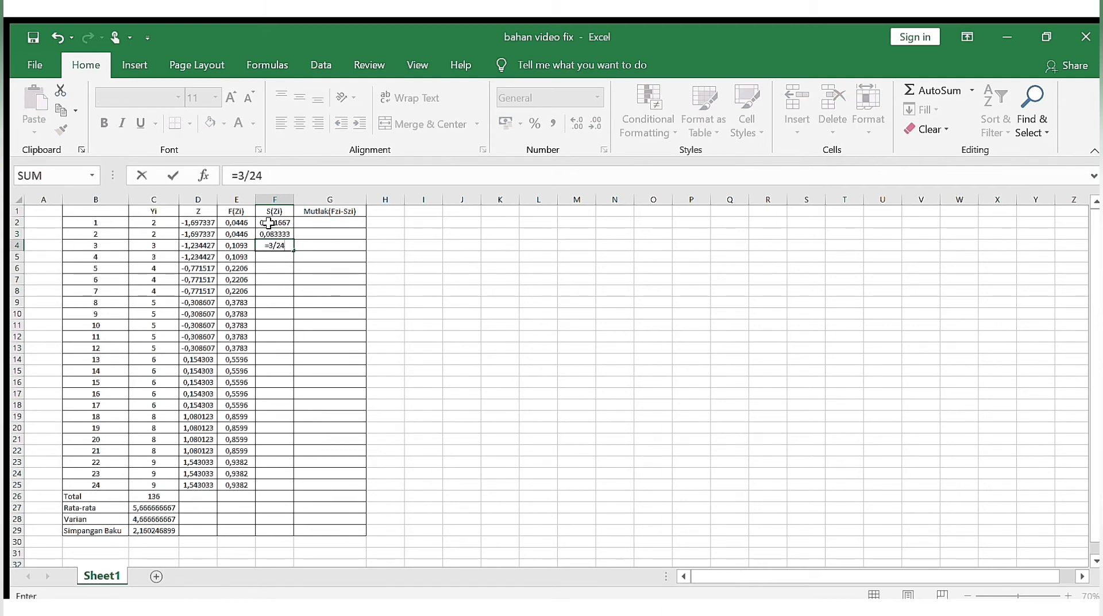
key(Return)
text(=4/2)
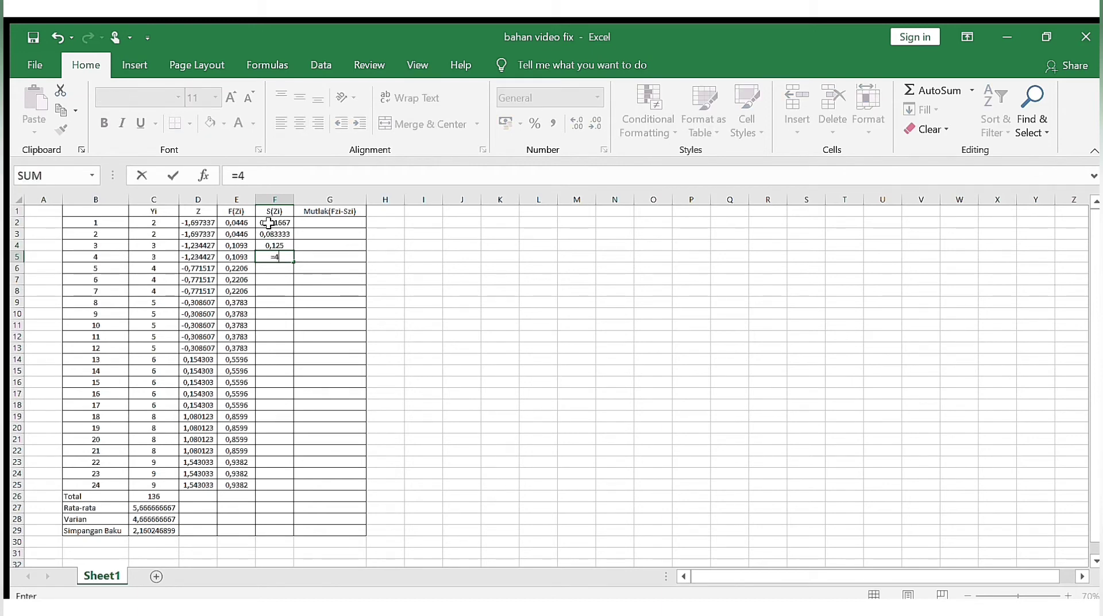
text(4)
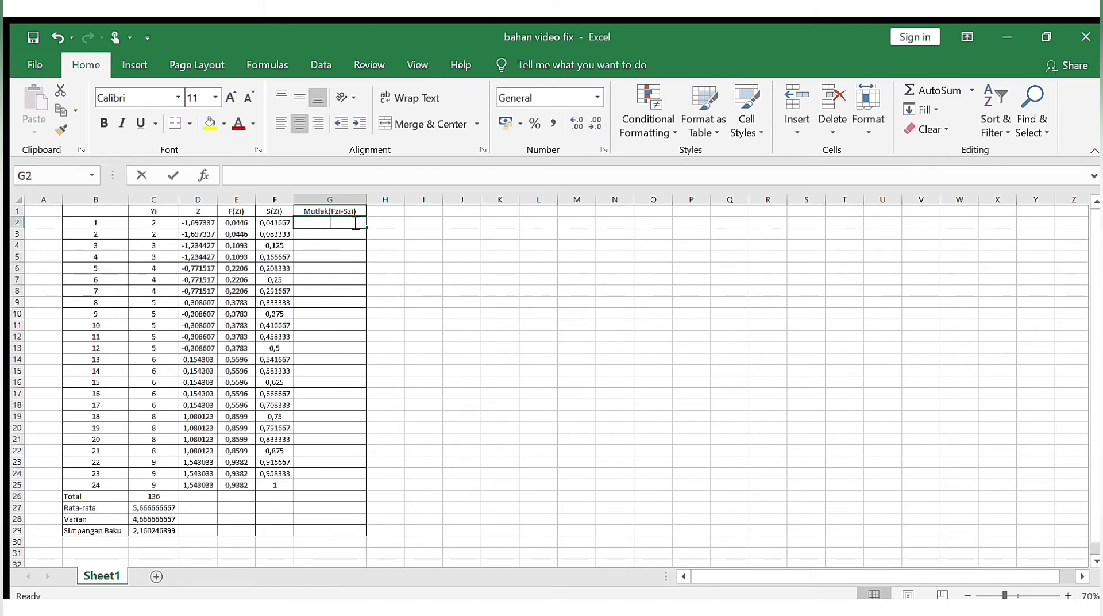
Calculate the first absolute difference in G2 with the formula =ABS(E2-F2).
text(=abs)
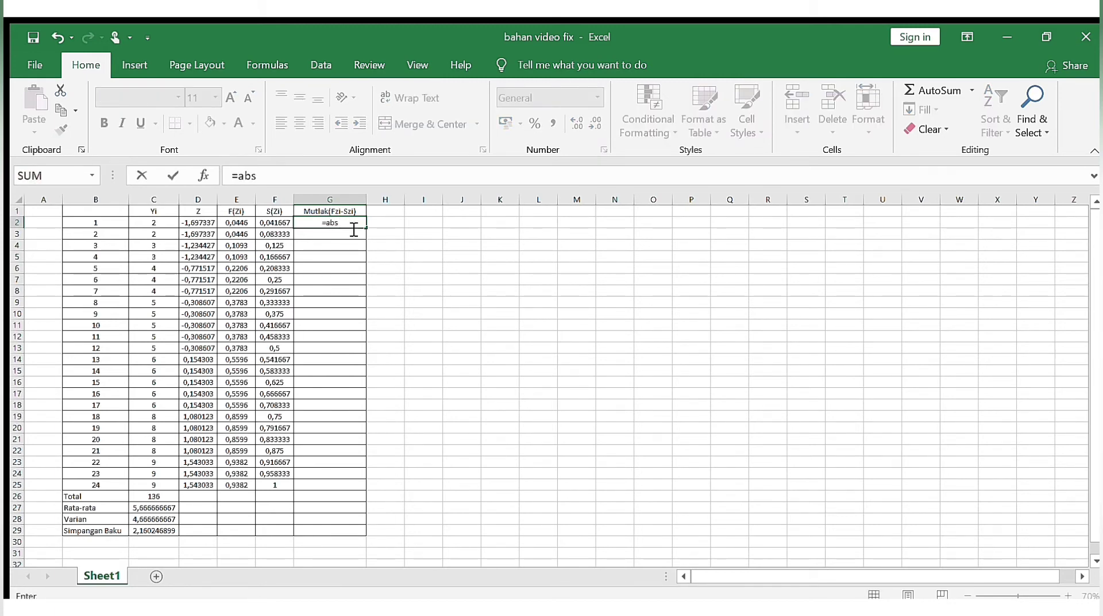
text(()
click(246, 224)
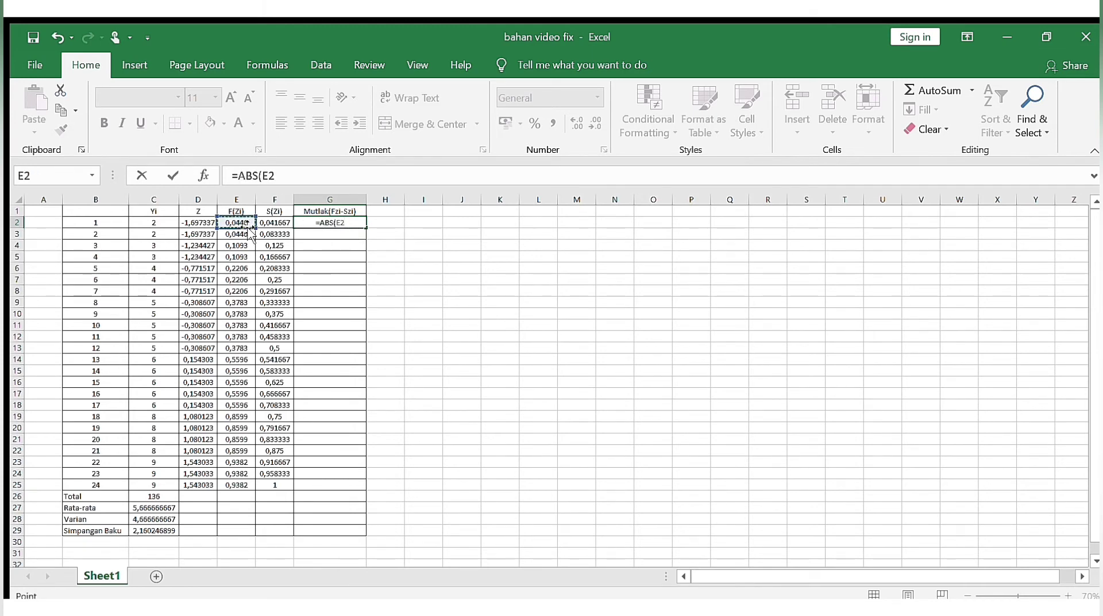
text(-)
click(270, 223)
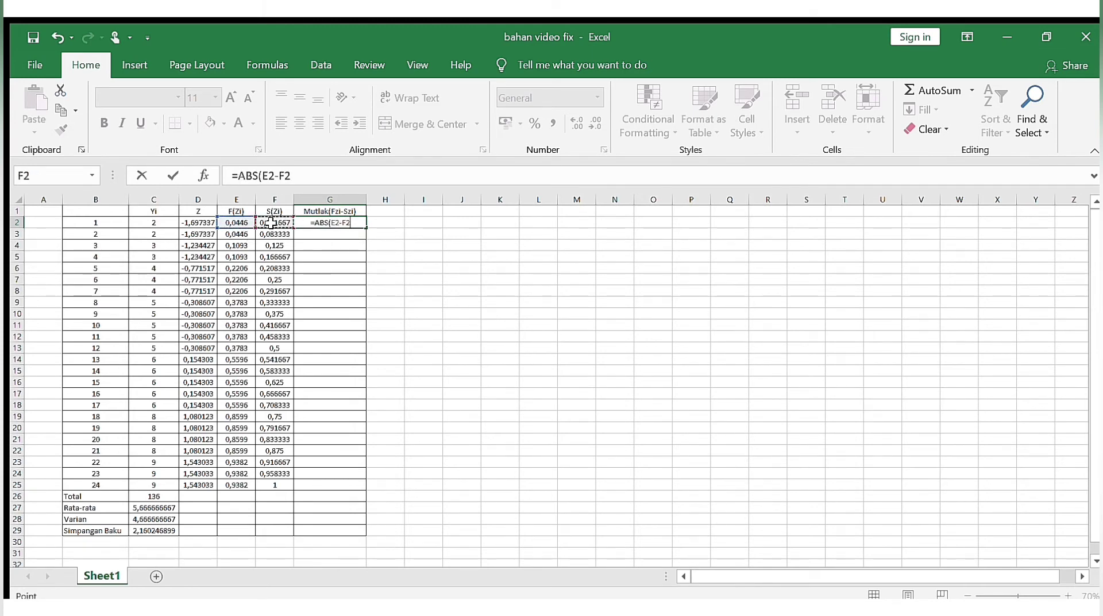
text())
key(Return)
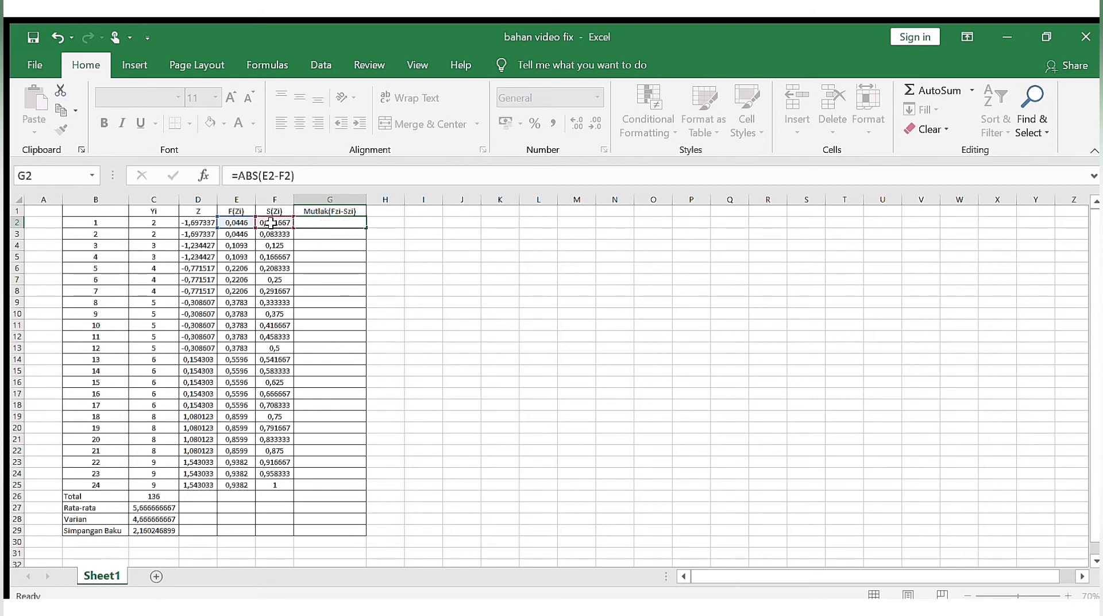
Copy the absolute difference formula from G2 down through G25.
click(315, 221)
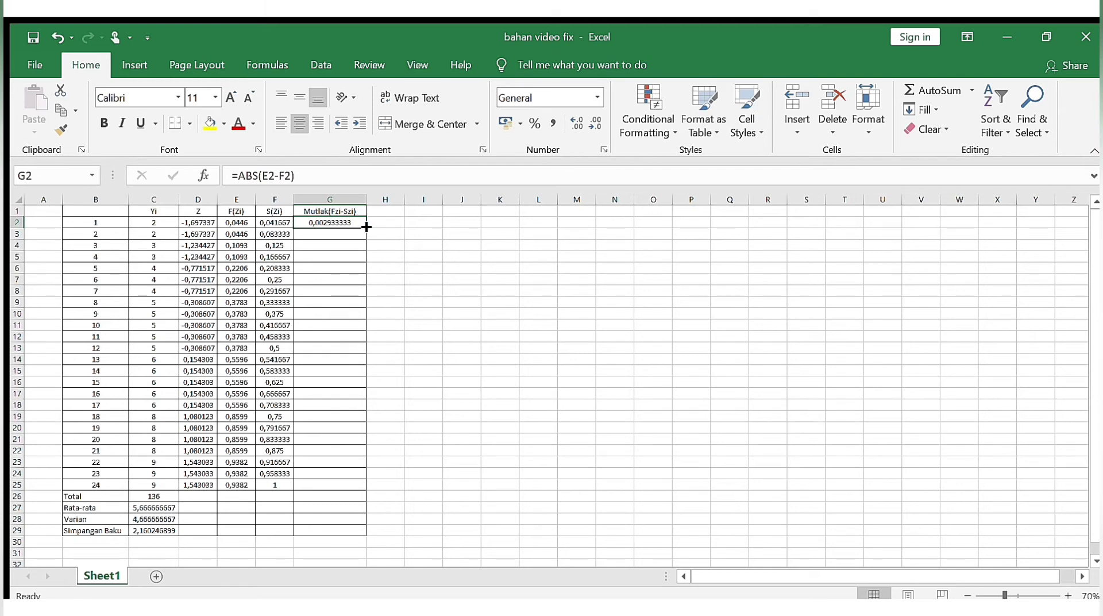
drag(365, 227, 369, 488)
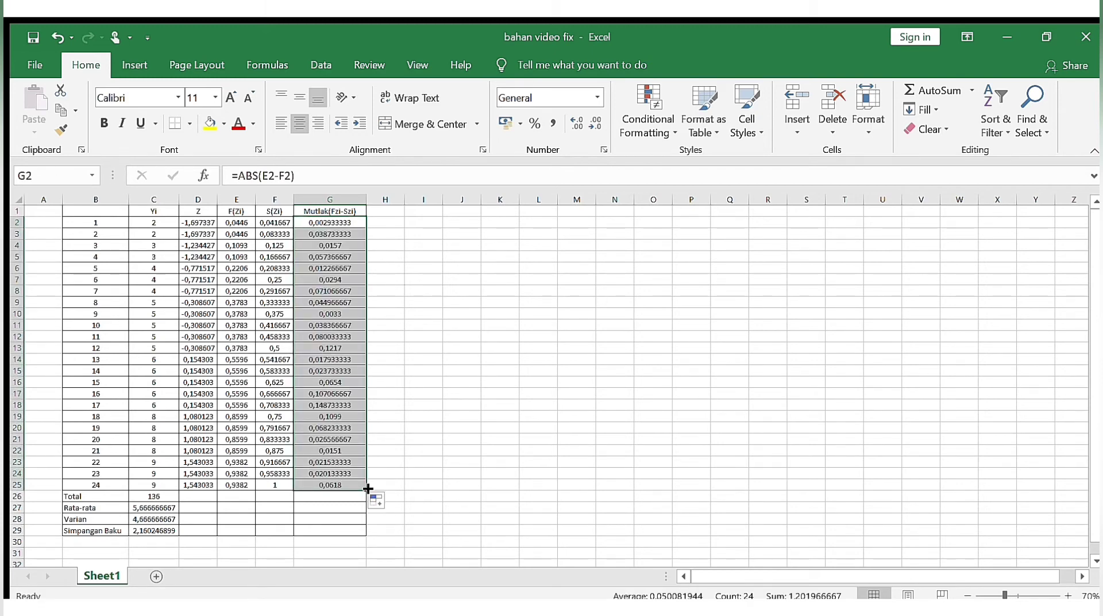
click(346, 484)
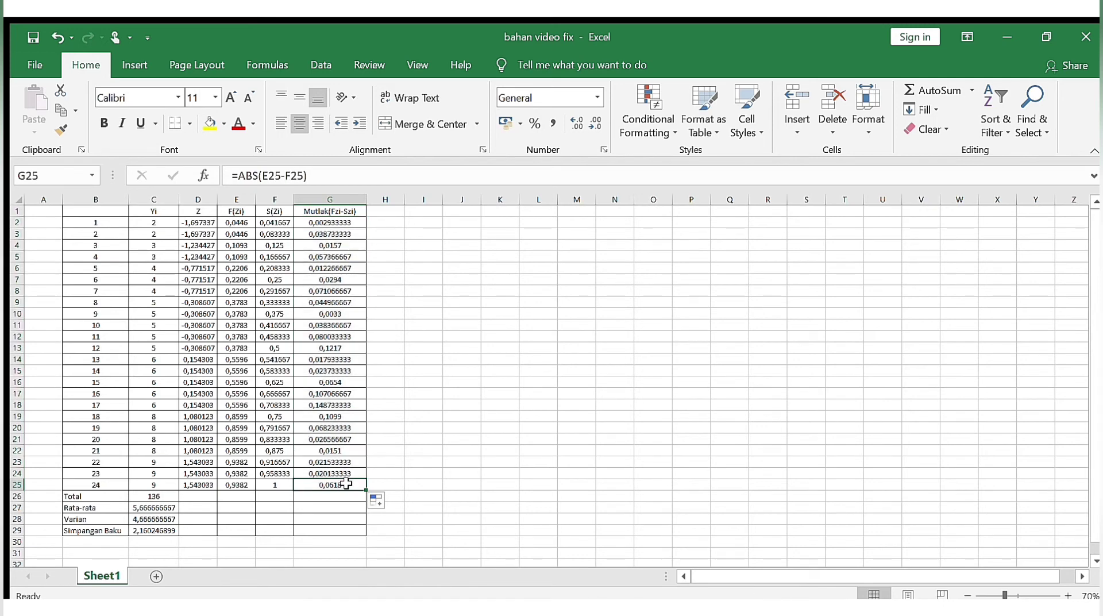
click(462, 428)
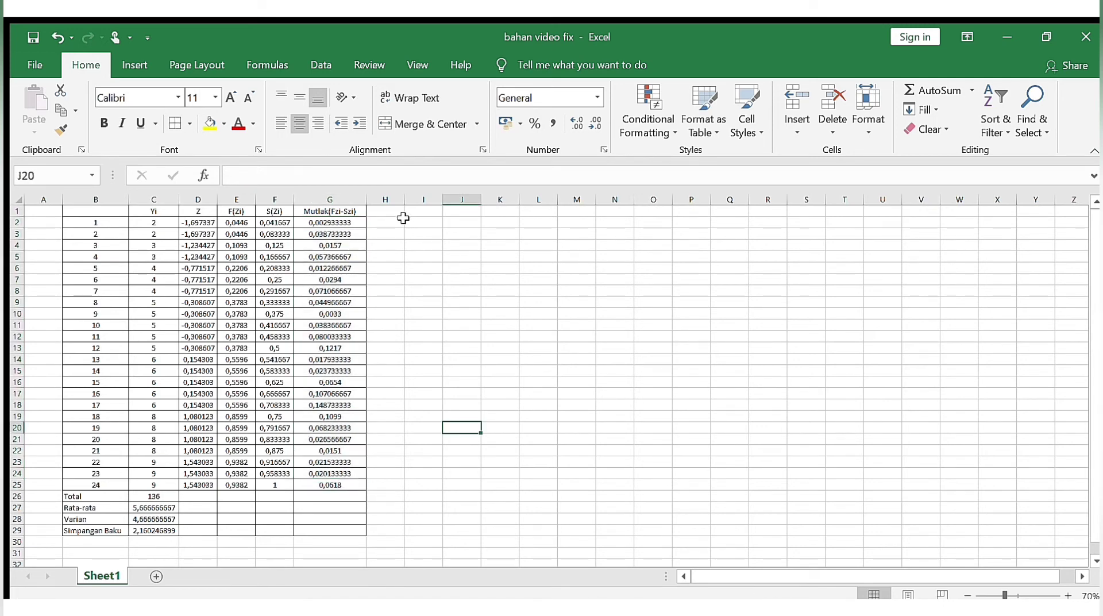
Extend the table by one column by applying all borders to H1:H29.
drag(389, 212, 398, 534)
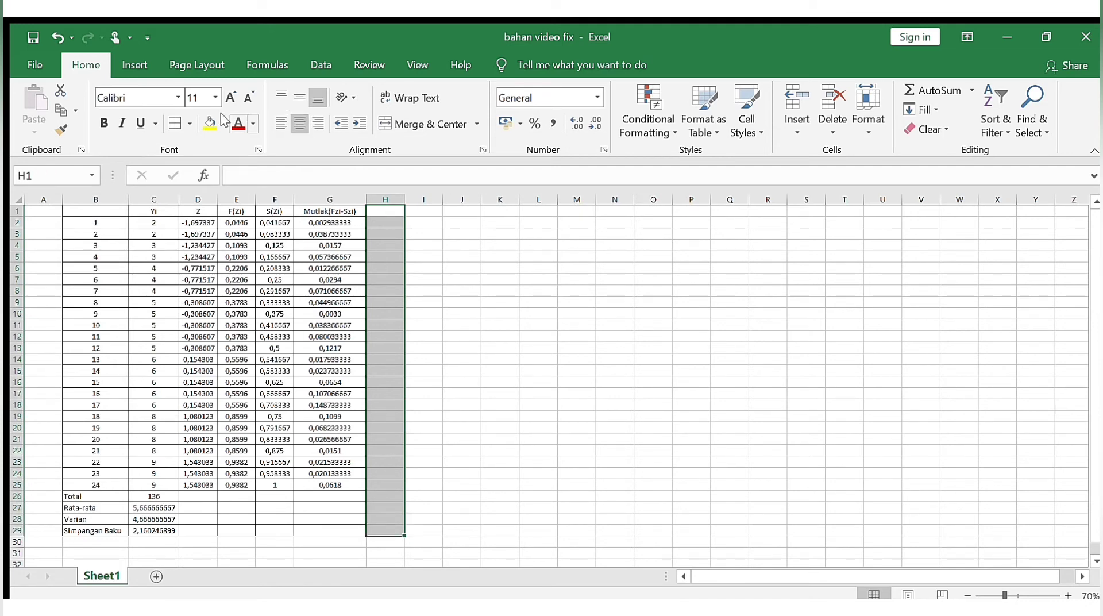
click(187, 123)
click(194, 267)
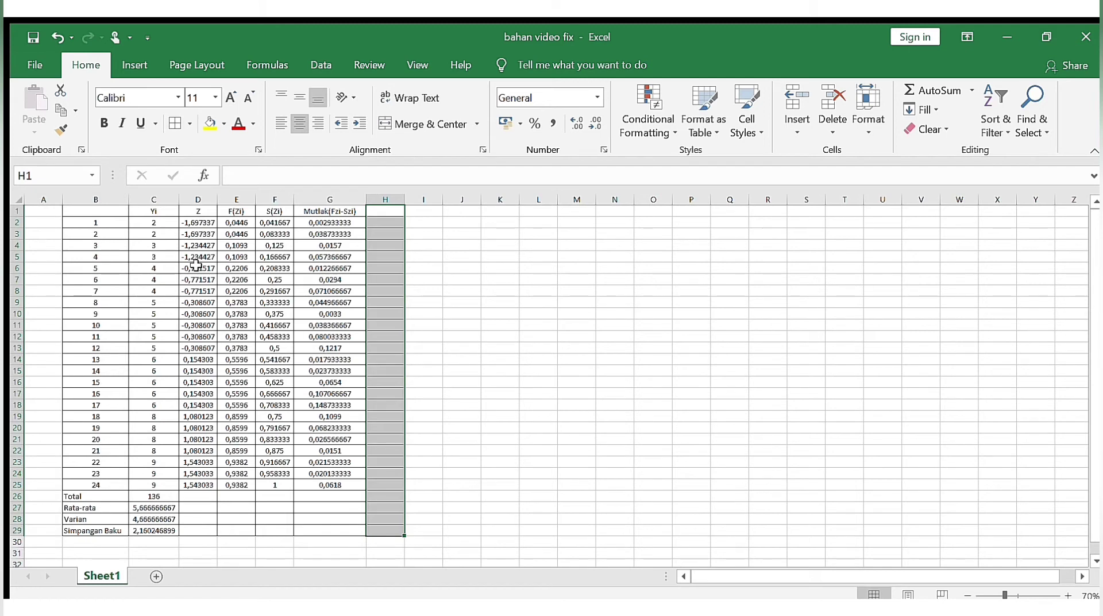
click(385, 229)
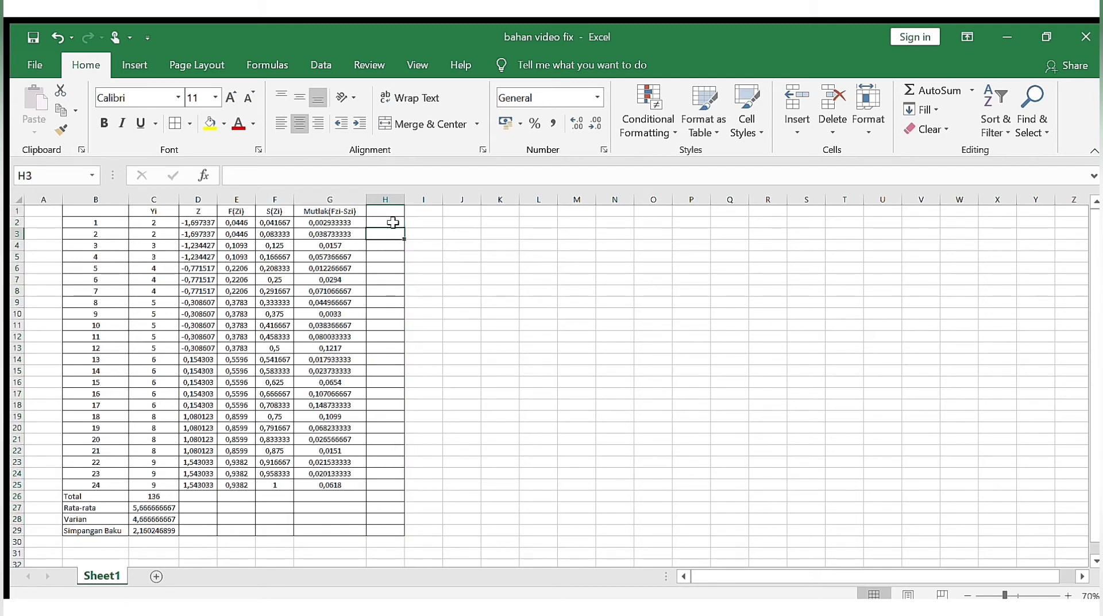
Merge and center cells H2:H25 and enter the column heading Lo in H1.
drag(393, 222, 381, 481)
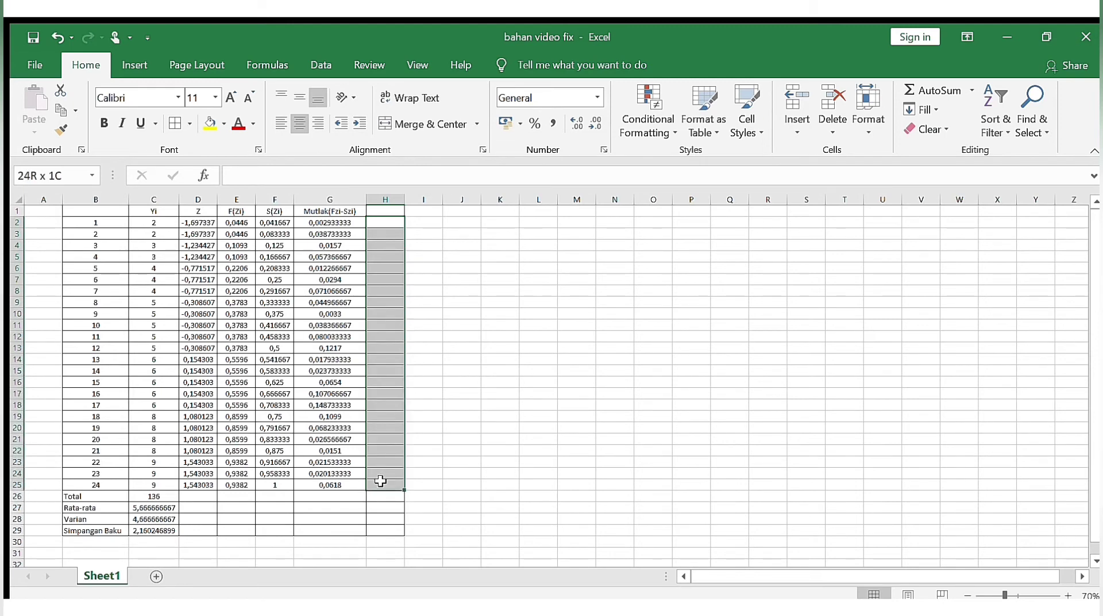
click(395, 124)
click(387, 211)
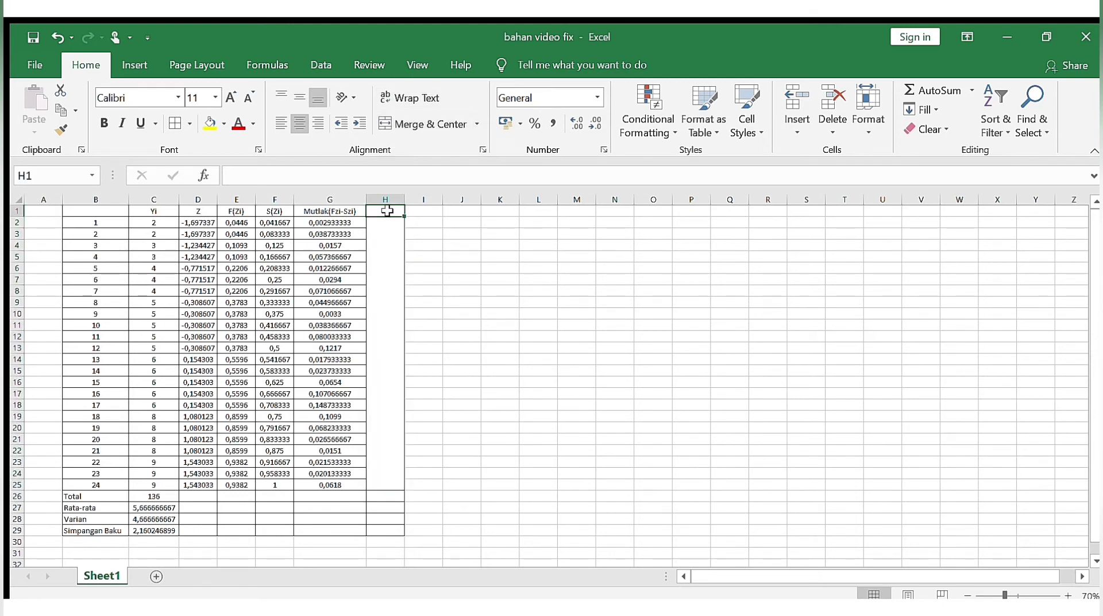
text(Lo)
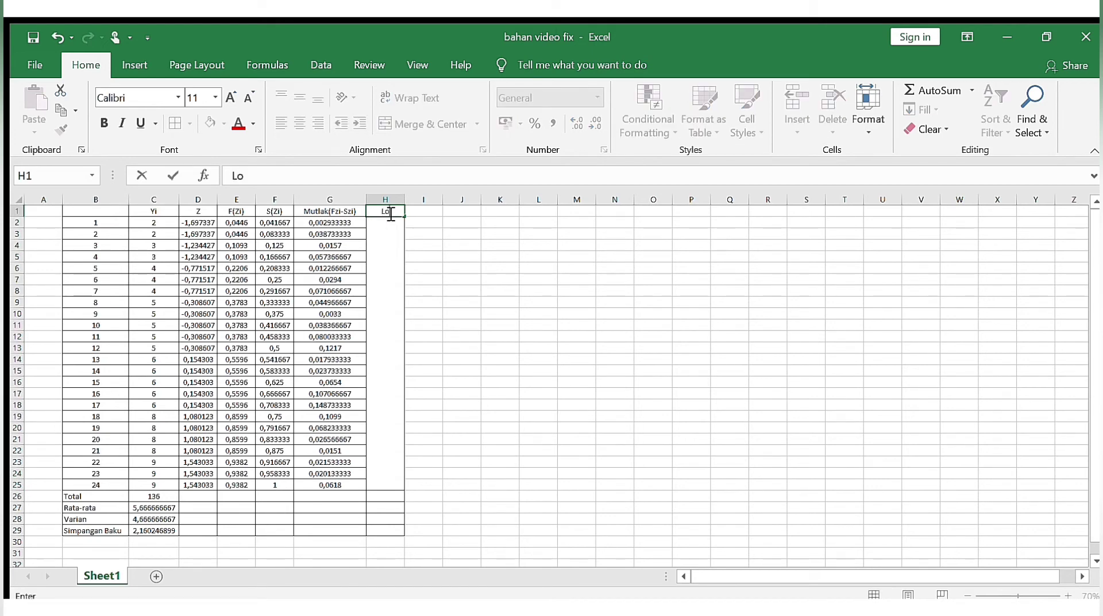
Calculate the Lo value in the merged cell H2 with the formula =MAX(G2:G25).
click(391, 242)
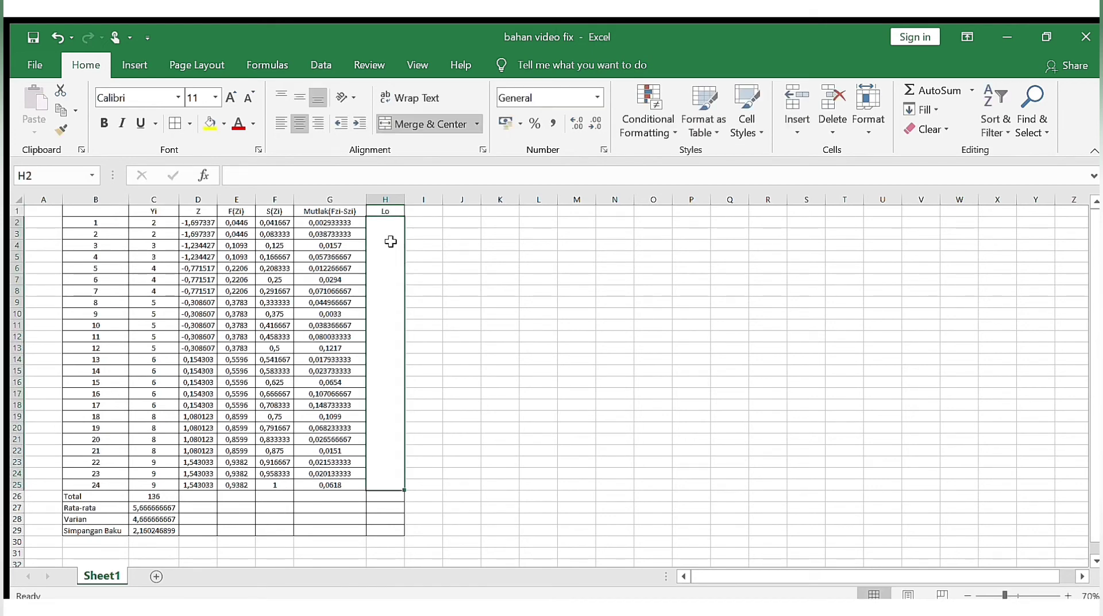
text(=)
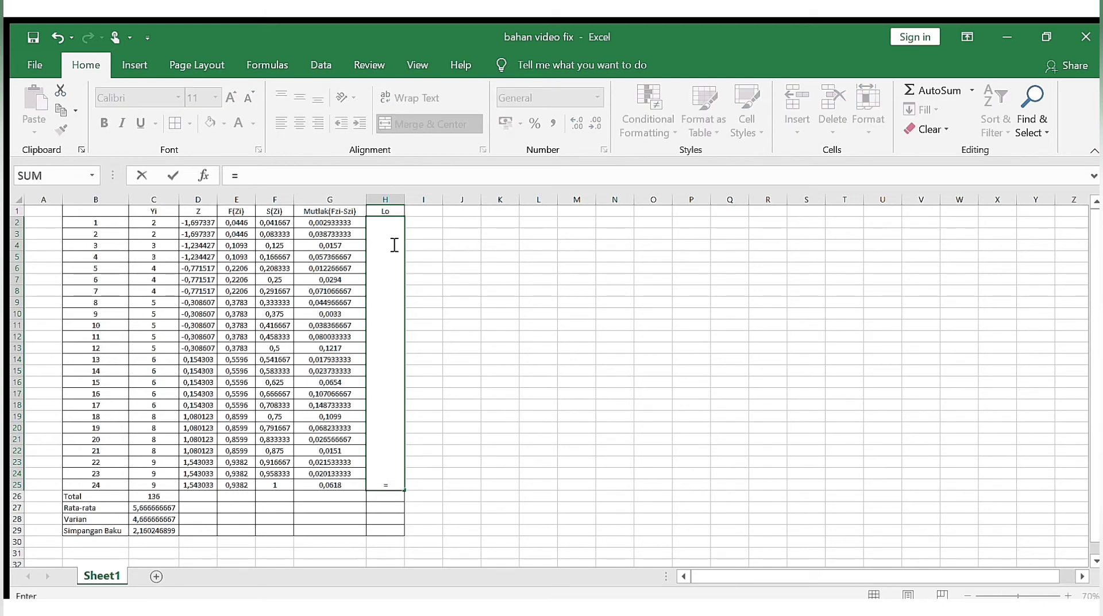
text(MAX()
click(345, 225)
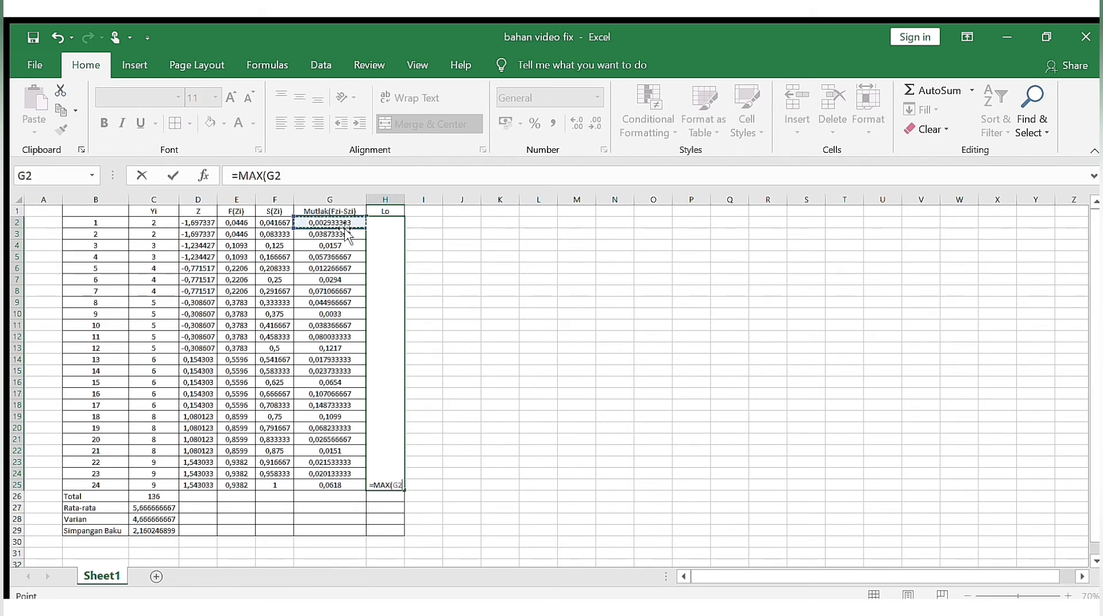
drag(345, 226, 318, 484)
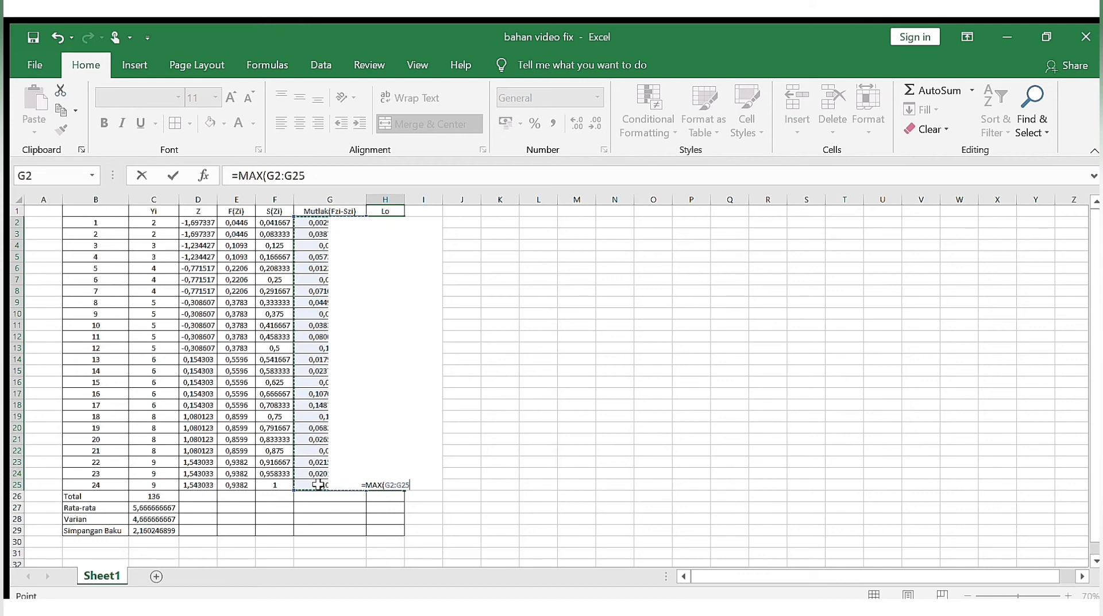
text())
key(Return)
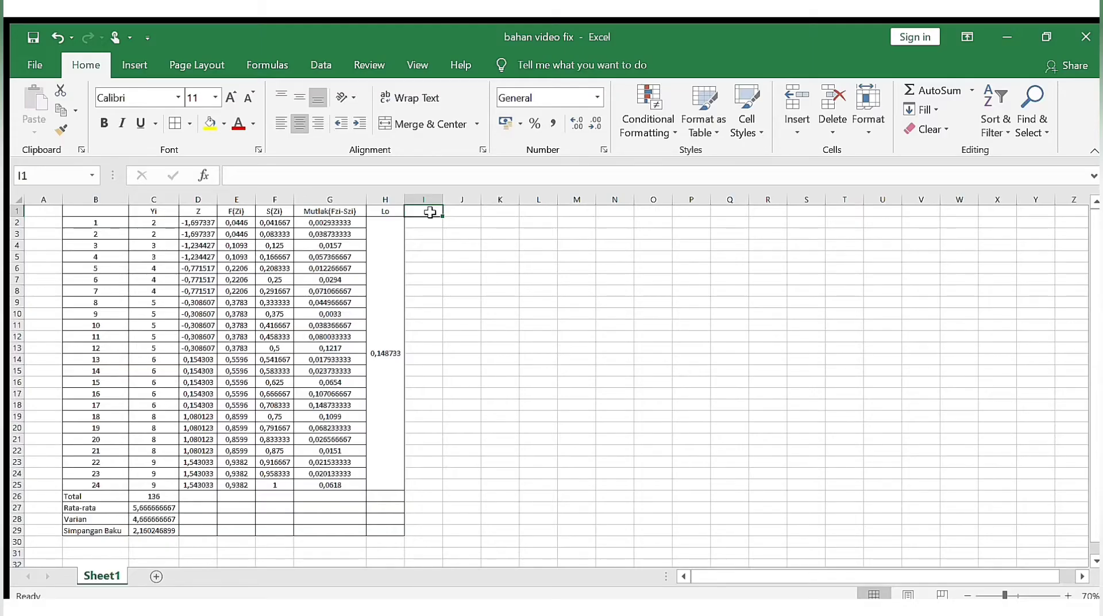
Apply all borders to I1:I29 and merge and center cells I2:I25.
drag(430, 212, 423, 529)
click(174, 123)
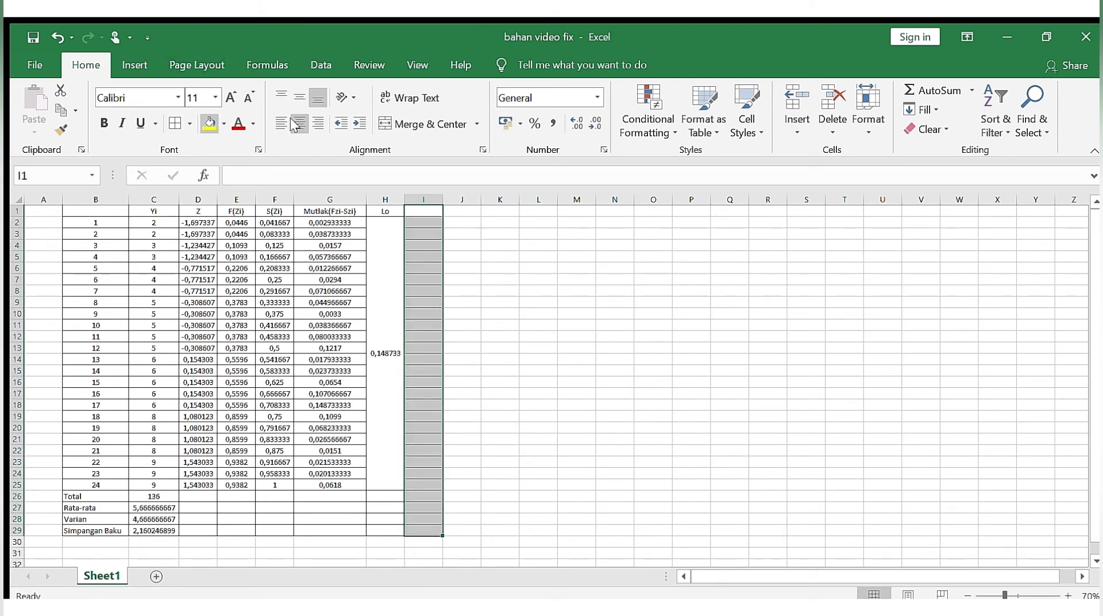
drag(423, 222, 426, 484)
click(403, 125)
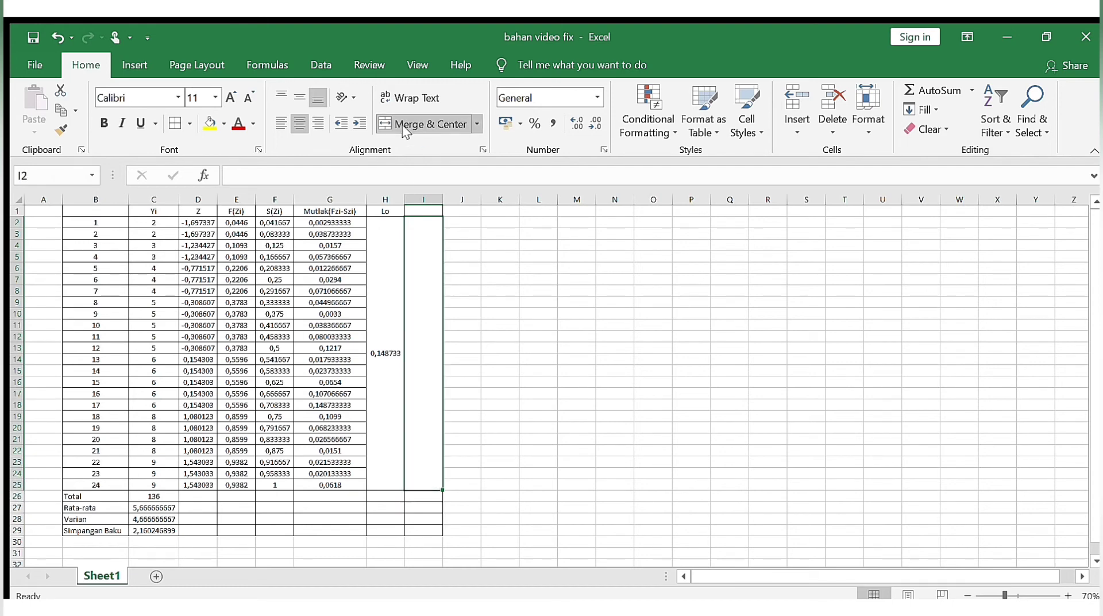
Enter the column heading Lo Tabel in I1.
click(422, 208)
text(Lo)
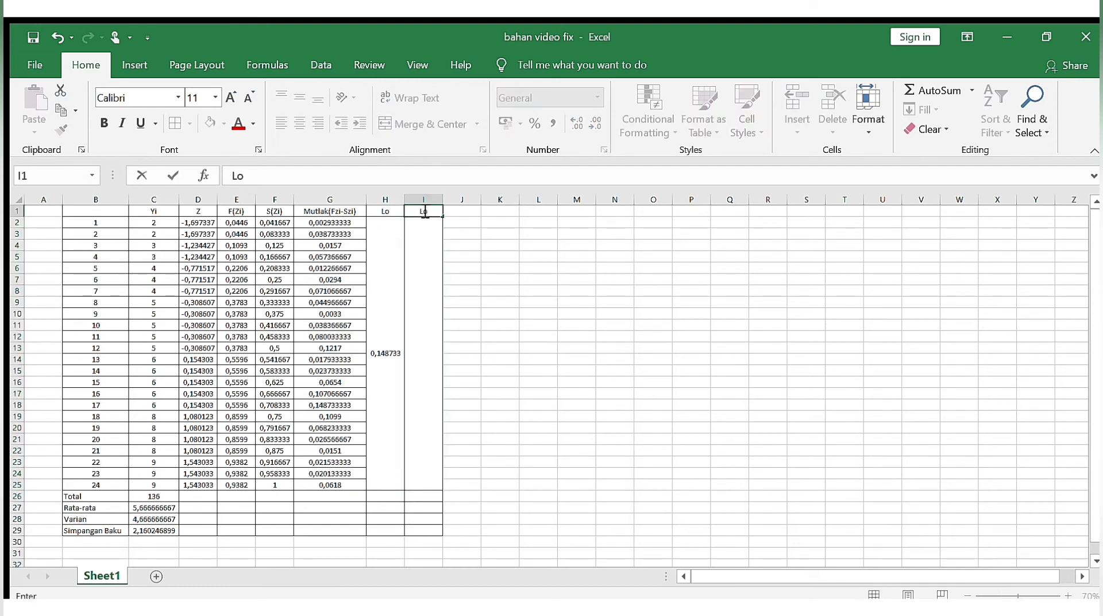
text( Tabel)
key(Return)
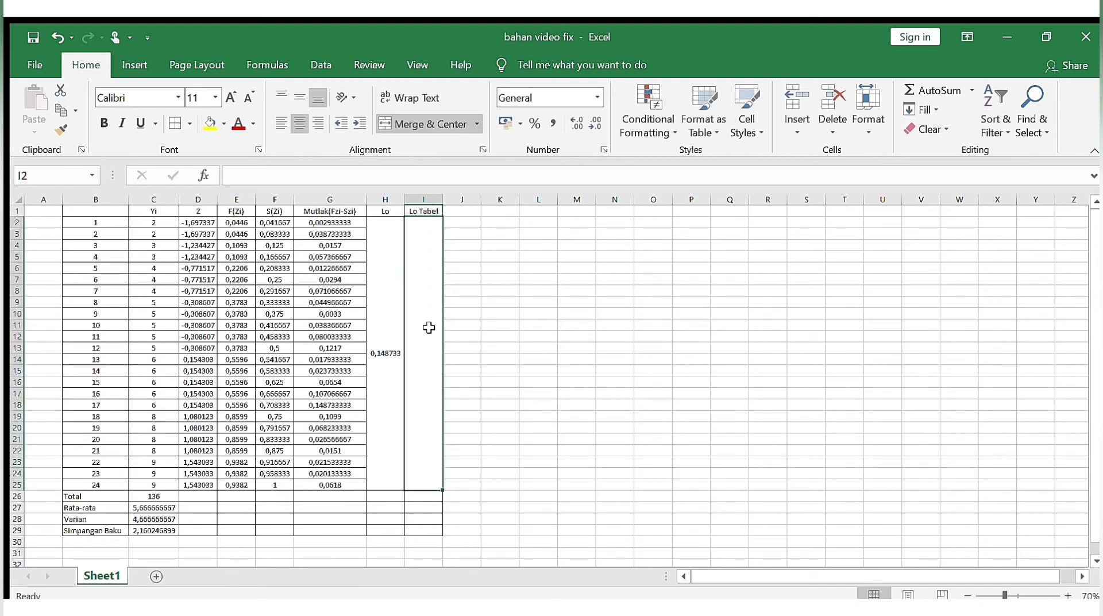
Enter the table value 0,1766 in the merged cell I2 and align it vertically to the middle.
text(0,)
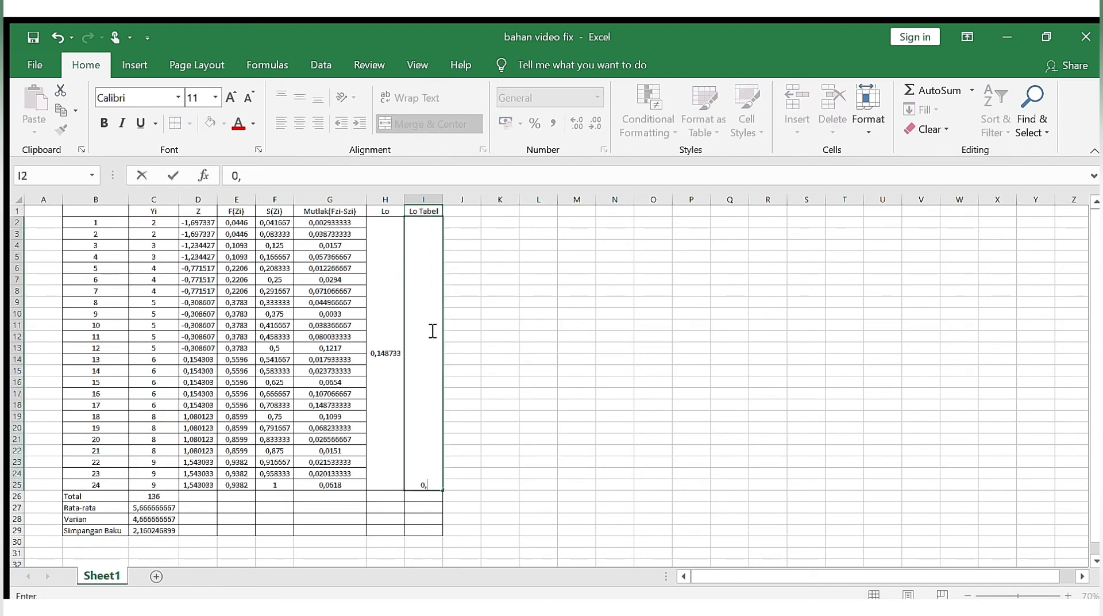
text(1766)
click(431, 489)
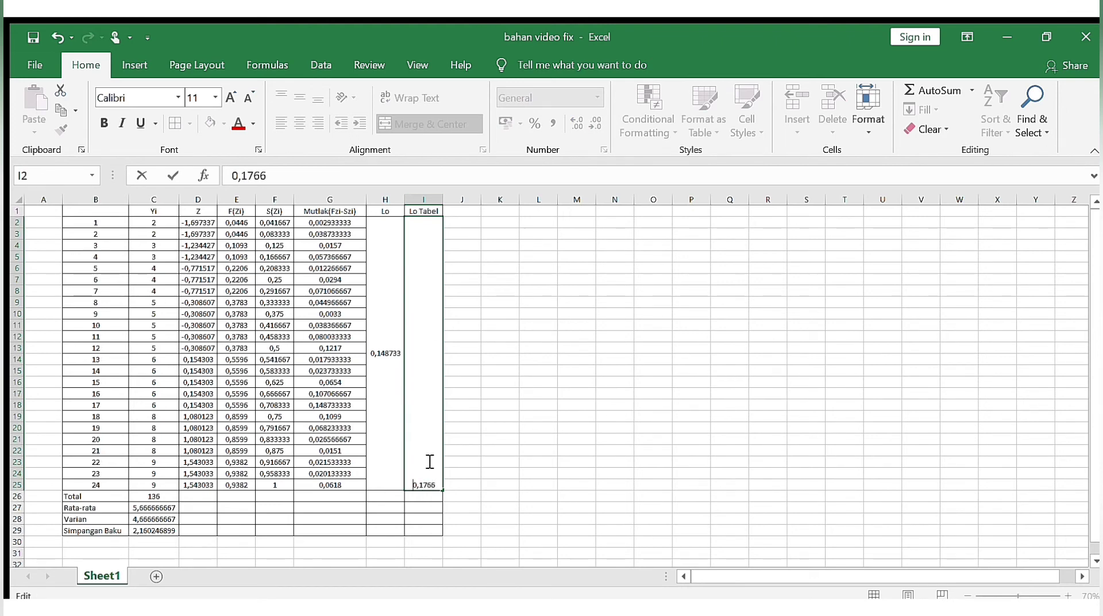
double_click(444, 487)
click(444, 487)
click(433, 211)
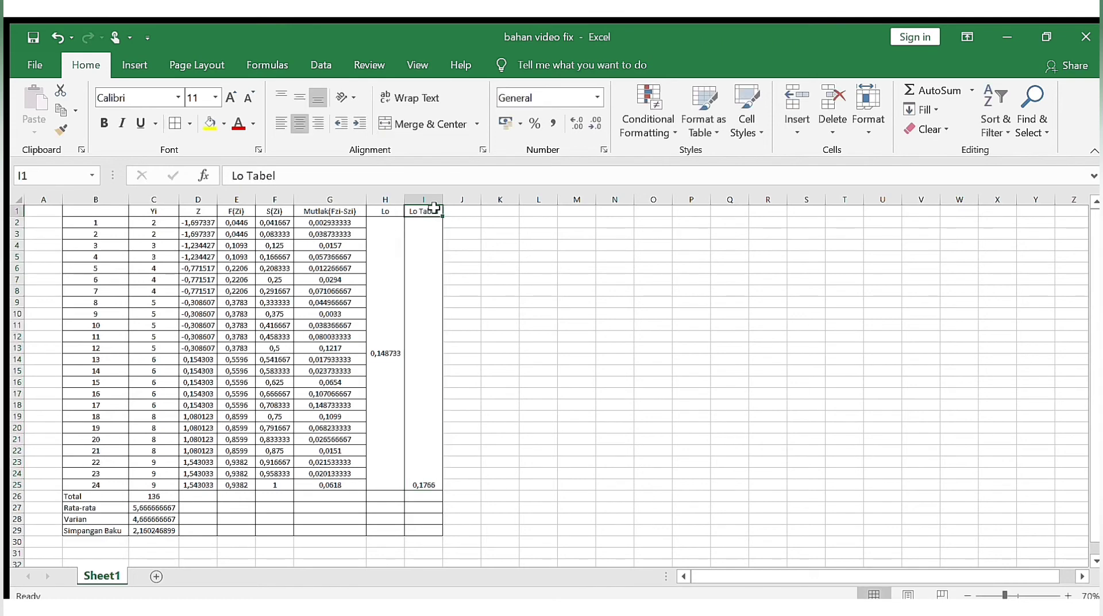
click(431, 284)
click(294, 88)
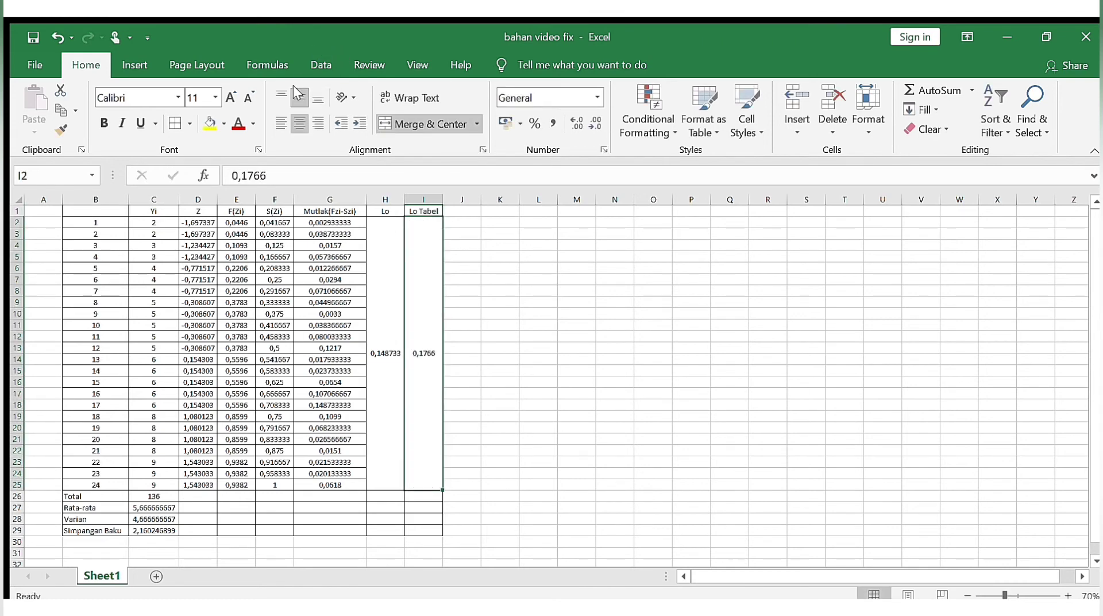
Write the conclusion "Lo Hitung,Lo Tabel maka Ho diterima dan data berdistribusi normal" in cell S10.
click(806, 313)
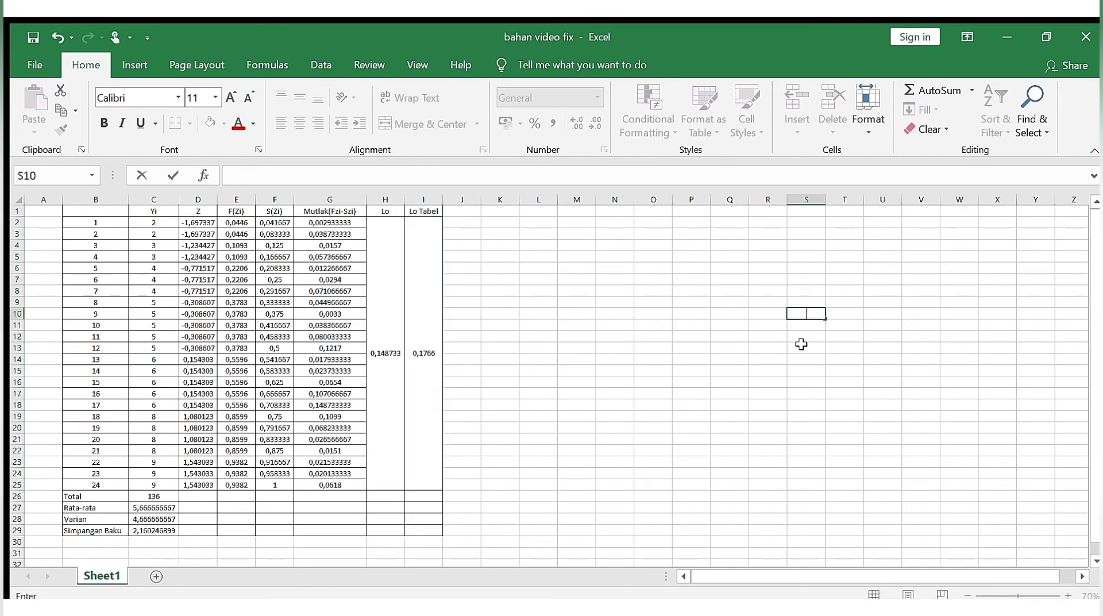
text(Lo Hitung,Lo Tabel)
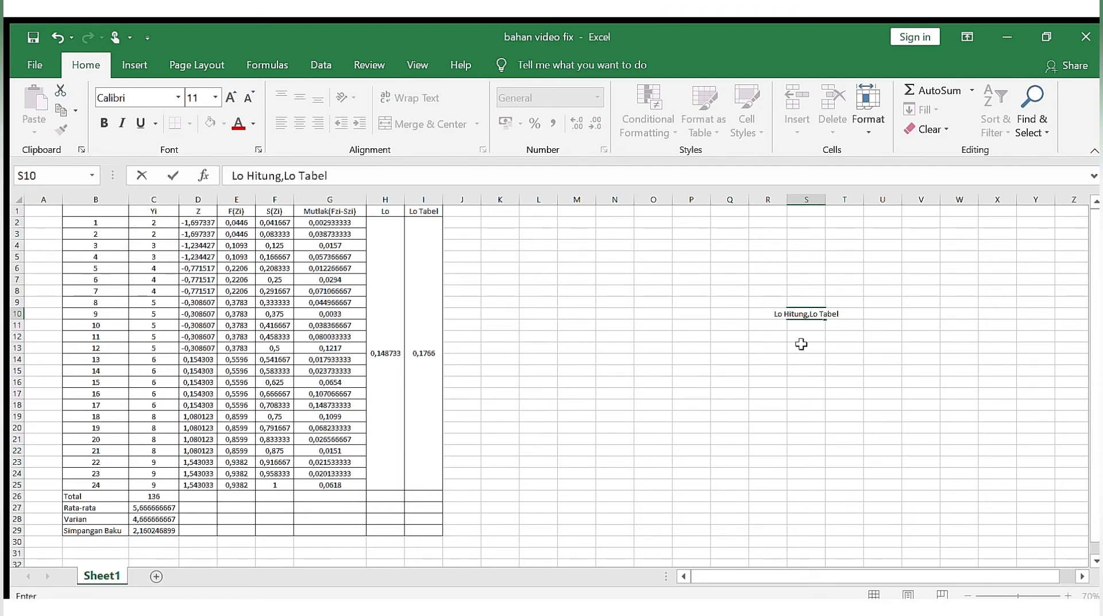
text( maka Ho d)
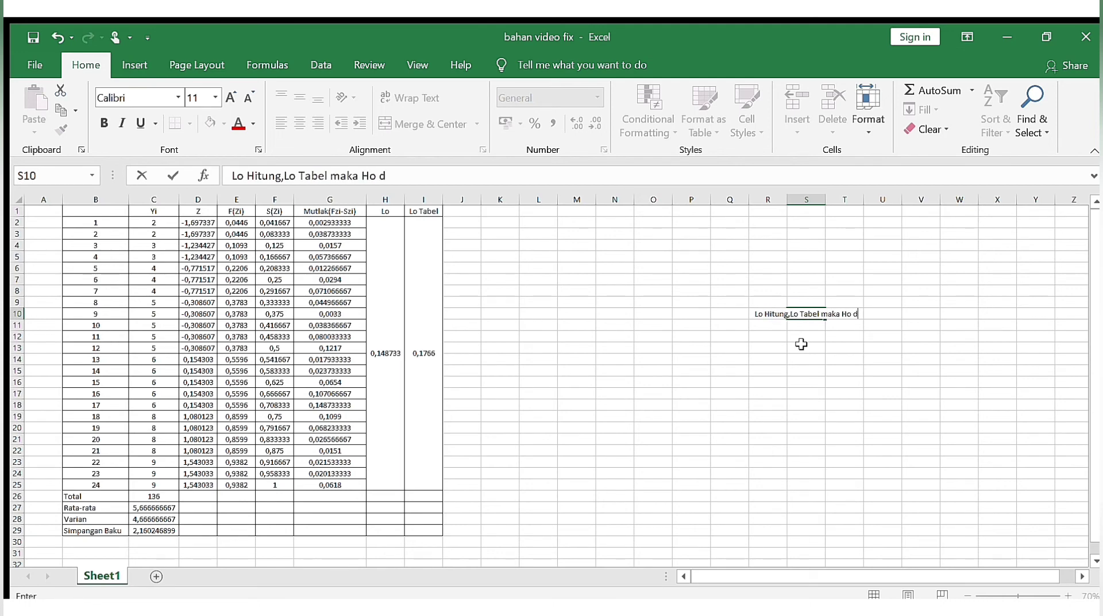
text(iteri)
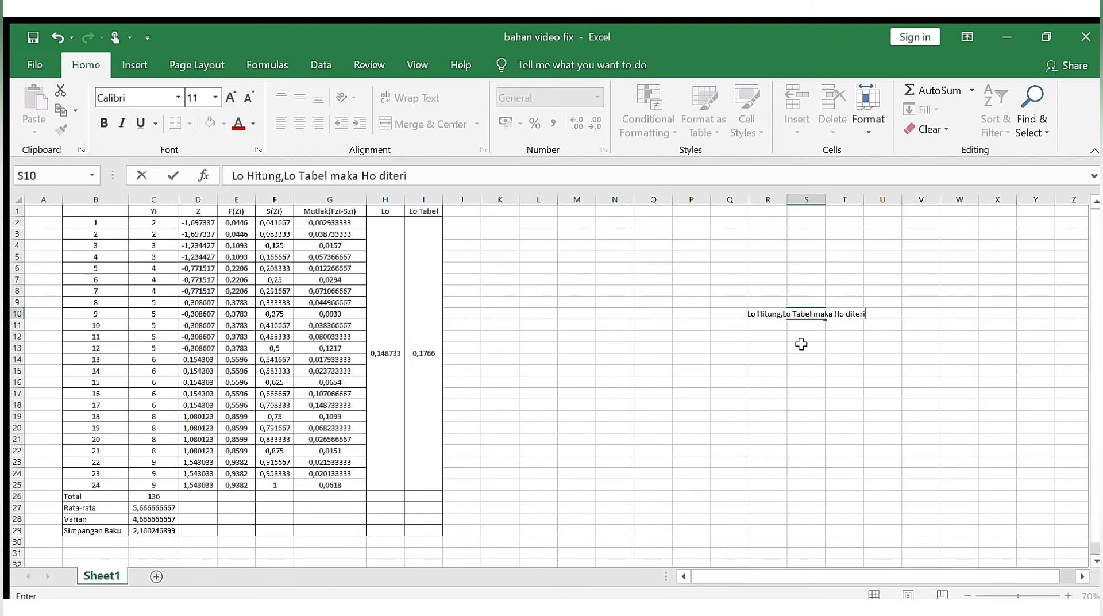
text(ma dan data berdi)
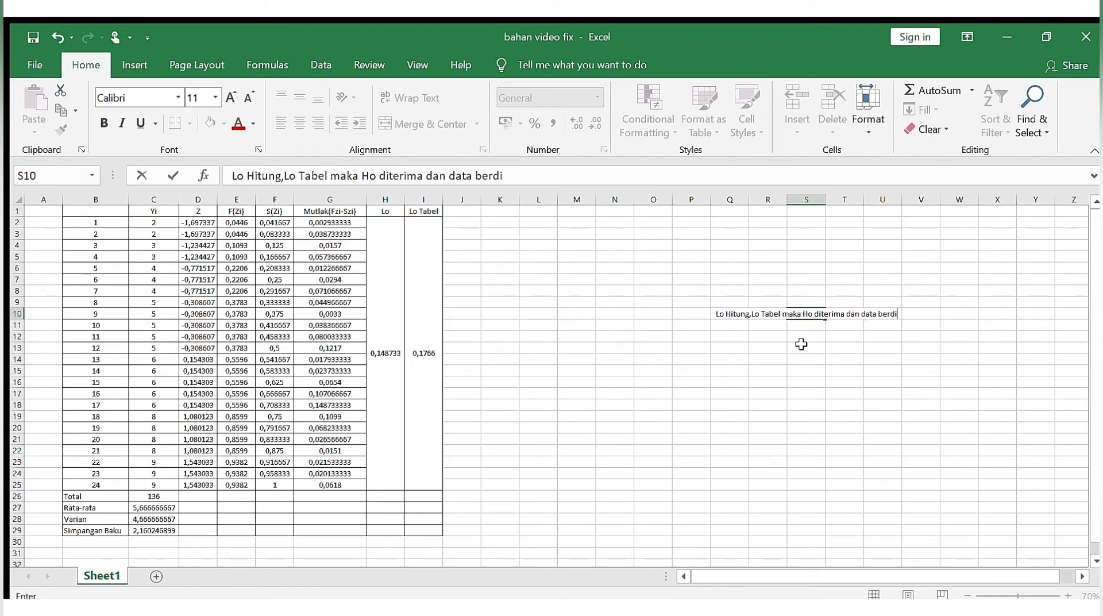
text(stribusi normal)
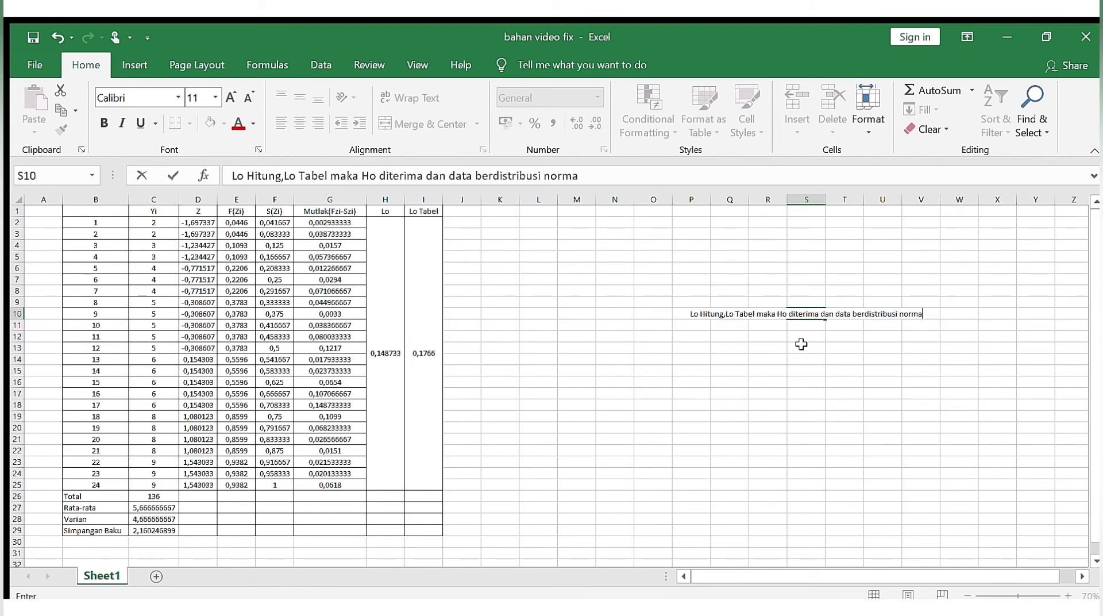
click(820, 337)
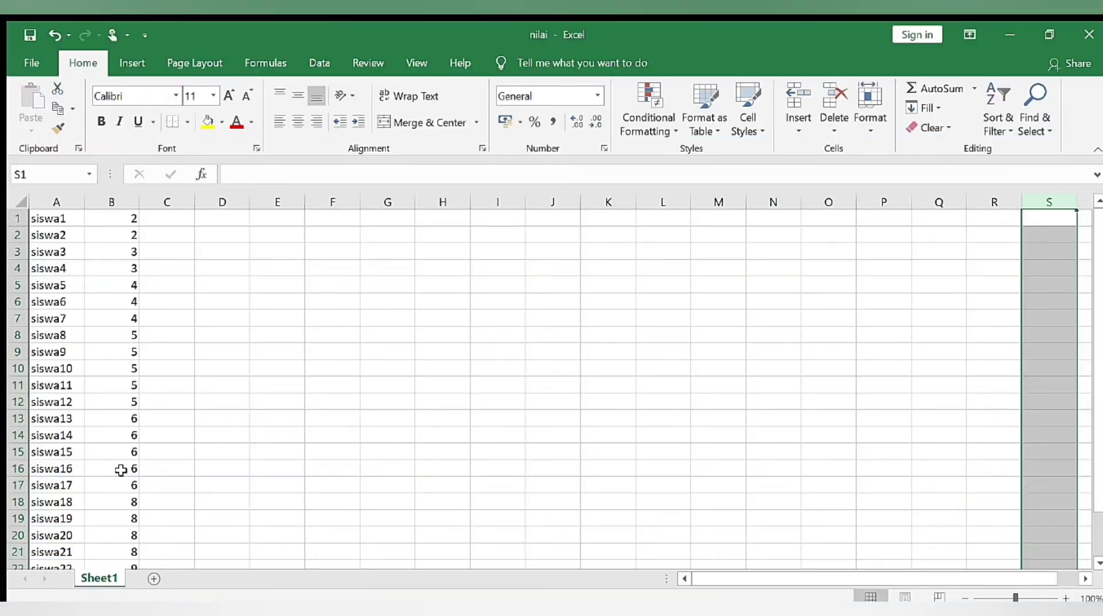
Look through the student names in column A of the nilai workbook, from siswa1 to siswa24 and back.
click(72, 221)
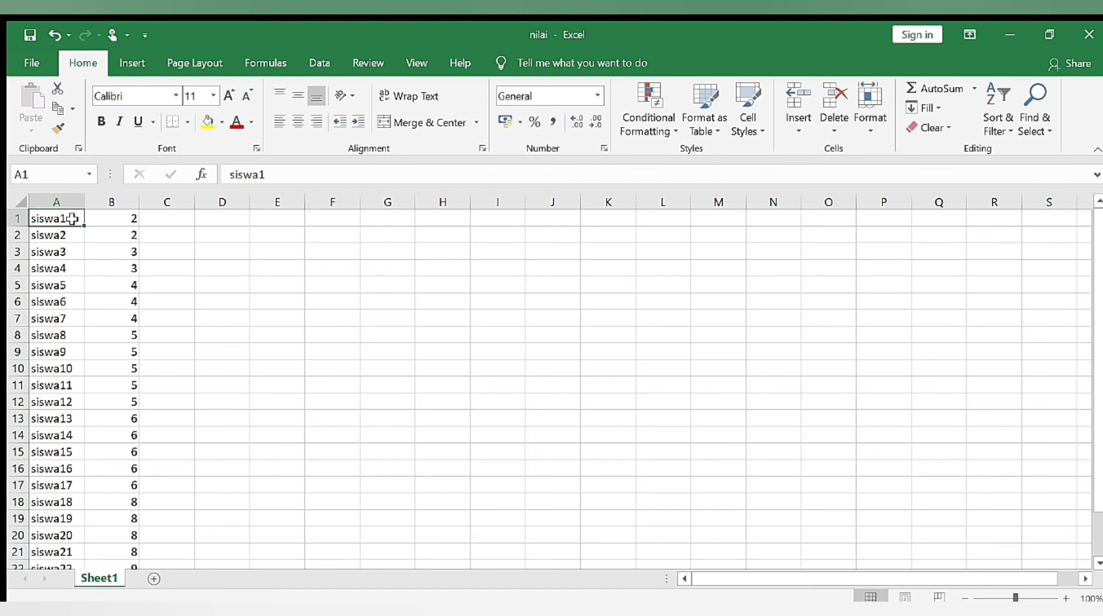
key(Down)
key(Down)
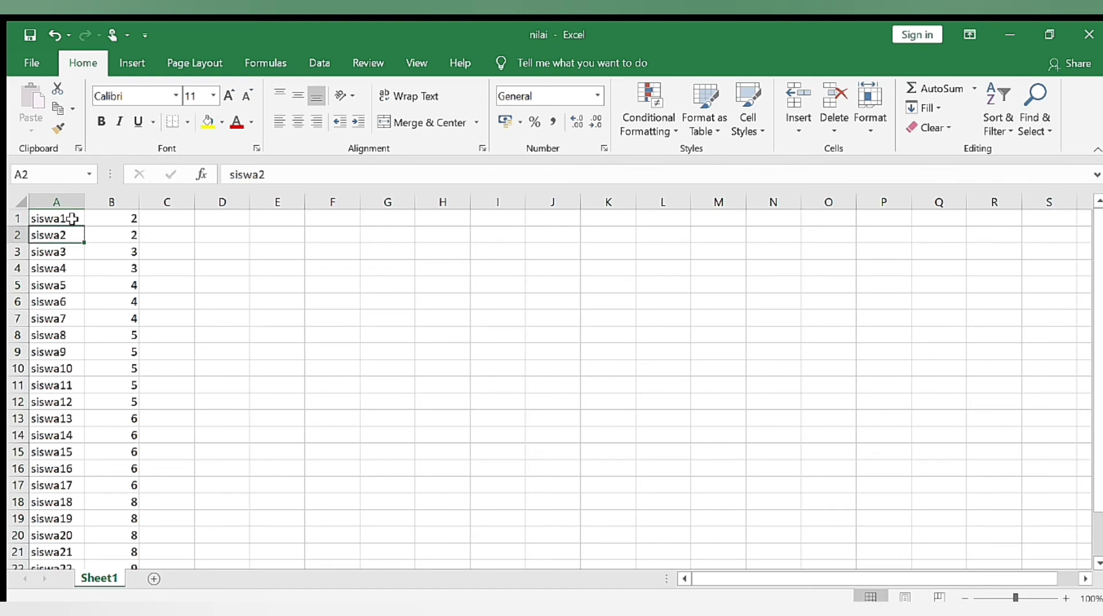
key(Down)
key(Down)
key(Down)
key(Down)
key(Down)
key(Down)
key(Down)
key(Down)
key(Down)
key(Down)
key(Down)
key(Down)
key(Down)
key(Down)
key(Down)
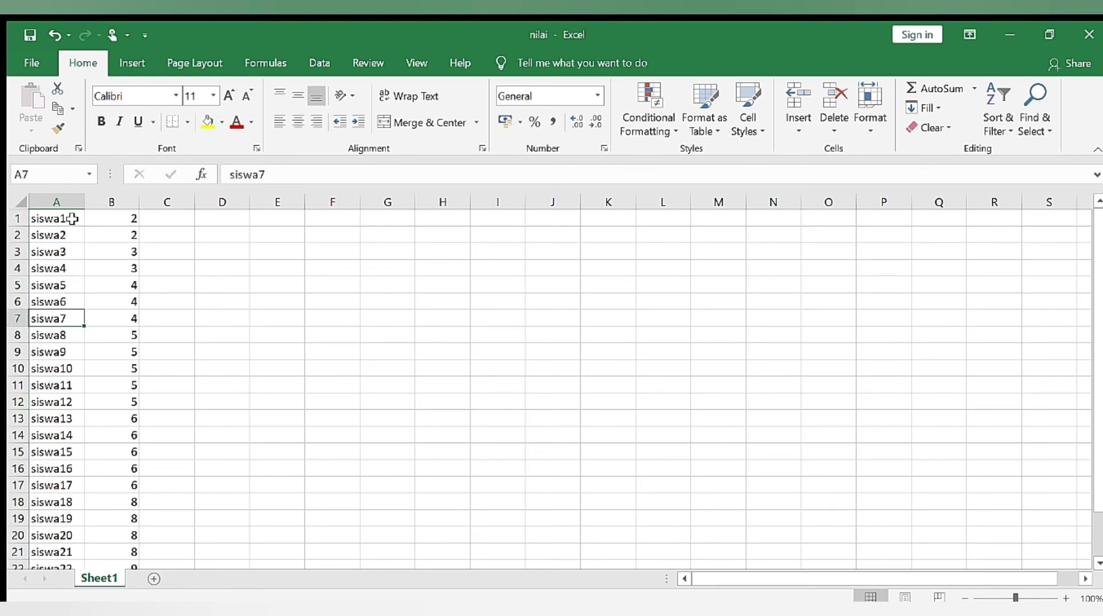
key(Down)
key(Down)
key(Down)
key(Down)
key(Down)
key(Down)
key(Down)
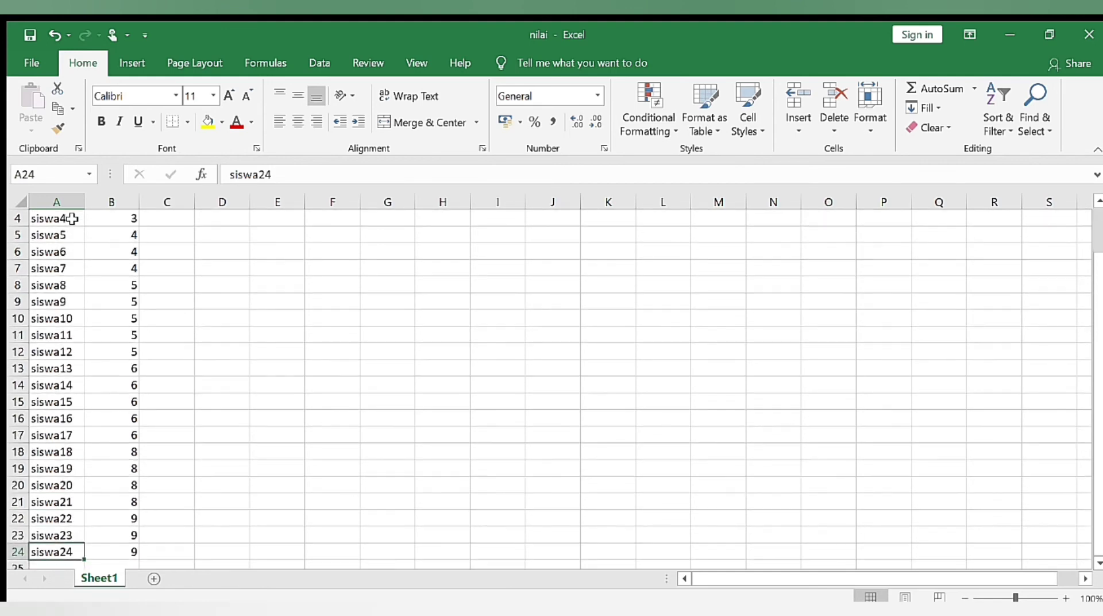
key(Up)
key(Up)
key(Up)
key(Up)
key(Up)
key(Up)
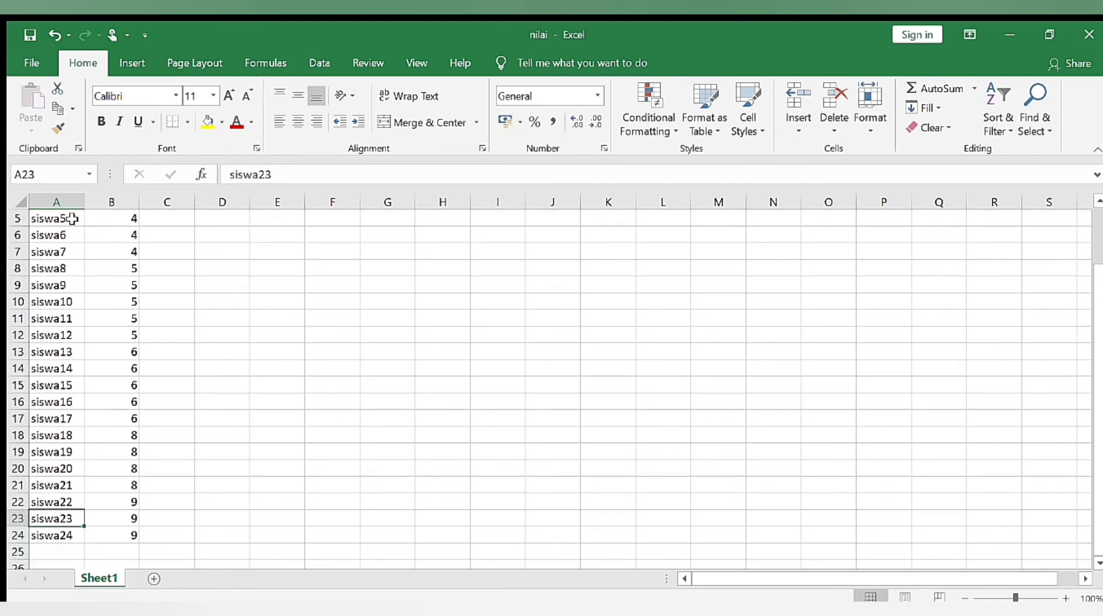
key(Up)
key(Up)
key(Up)
key(Up)
key(Up)
key(Up)
key(Up)
key(Up)
key(Up)
key(Up)
key(Up)
key(Up)
key(Up)
key(Up)
key(Up)
key(Up)
key(Up)
key(Up)
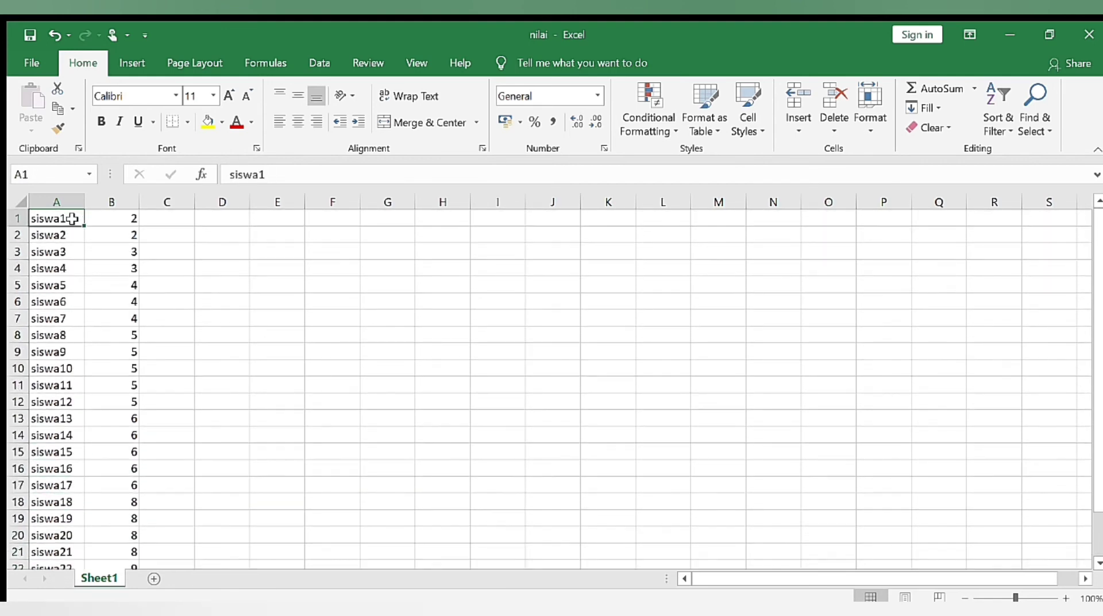
Look through the students' scores in column B of the nilai workbook.
key(Right)
key(Down)
key(Down)
key(Down)
key(Down)
key(Down)
key(Down)
key(Down)
key(Down)
key(Down)
key(Down)
key(Down)
key(Down)
key(Down)
key(Down)
key(Down)
key(Down)
key(Down)
key(Down)
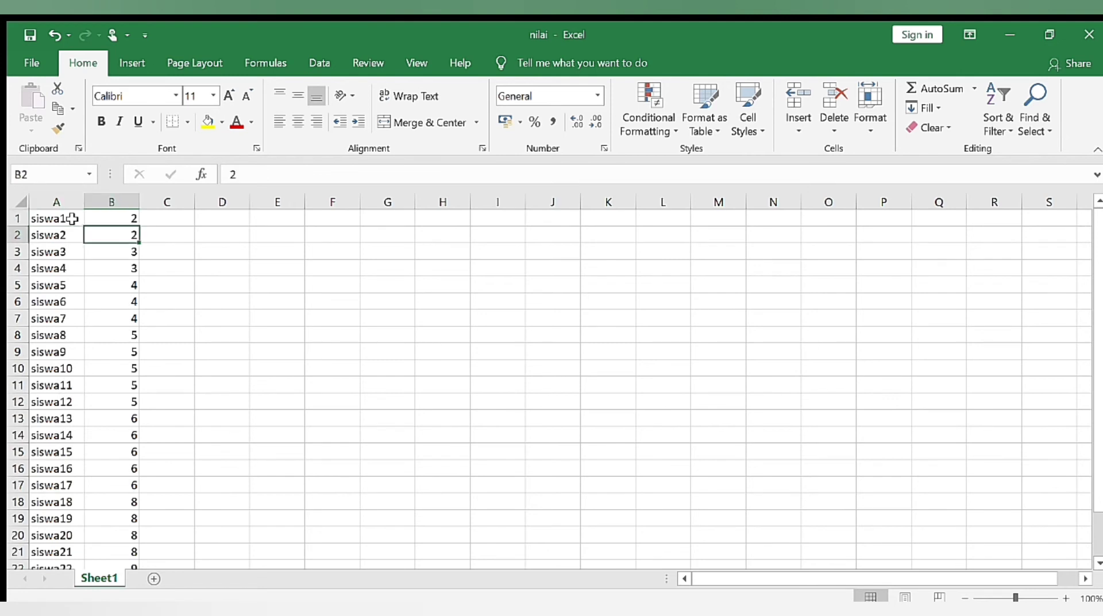
key(Down)
key(Down)
key(Down)
key(Down)
key(Down)
key(Down)
key(Down)
key(Down)
key(Down)
key(Down)
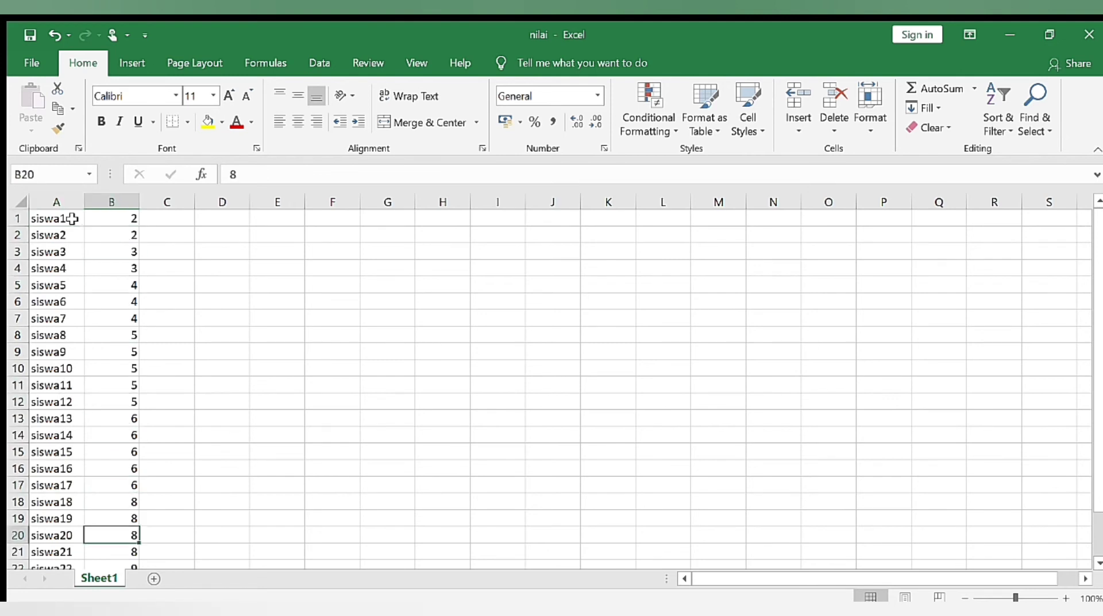
key(Up)
key(Up)
key(Up)
key(Up)
key(Up)
key(Up)
key(Up)
key(Up)
key(Up)
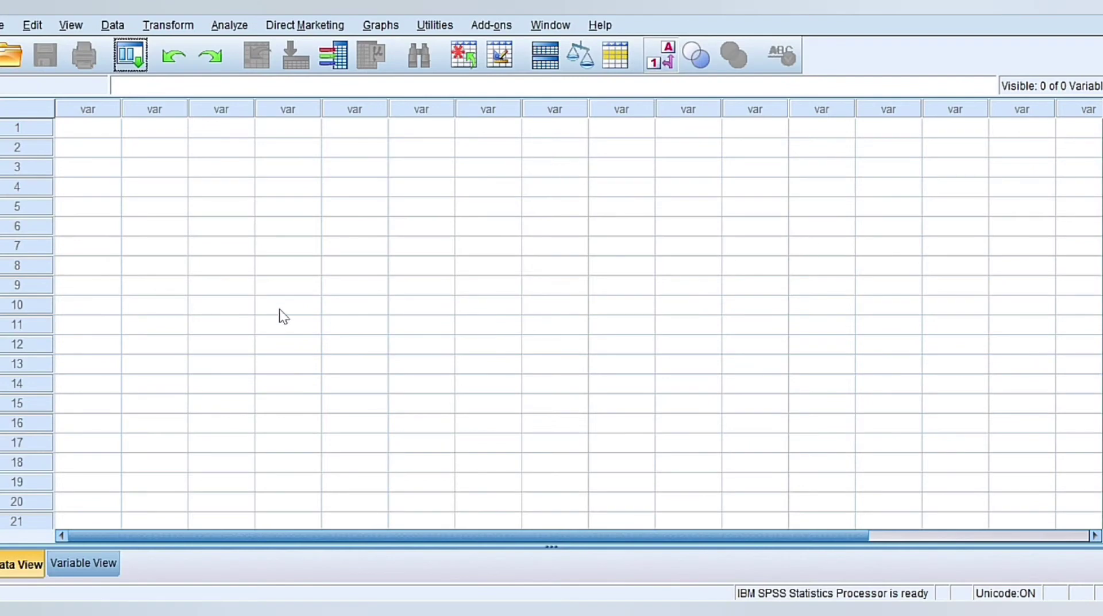
In SPSS, define two variables named NAMA and NILAI in the first two rows of the variable definitions.
click(90, 567)
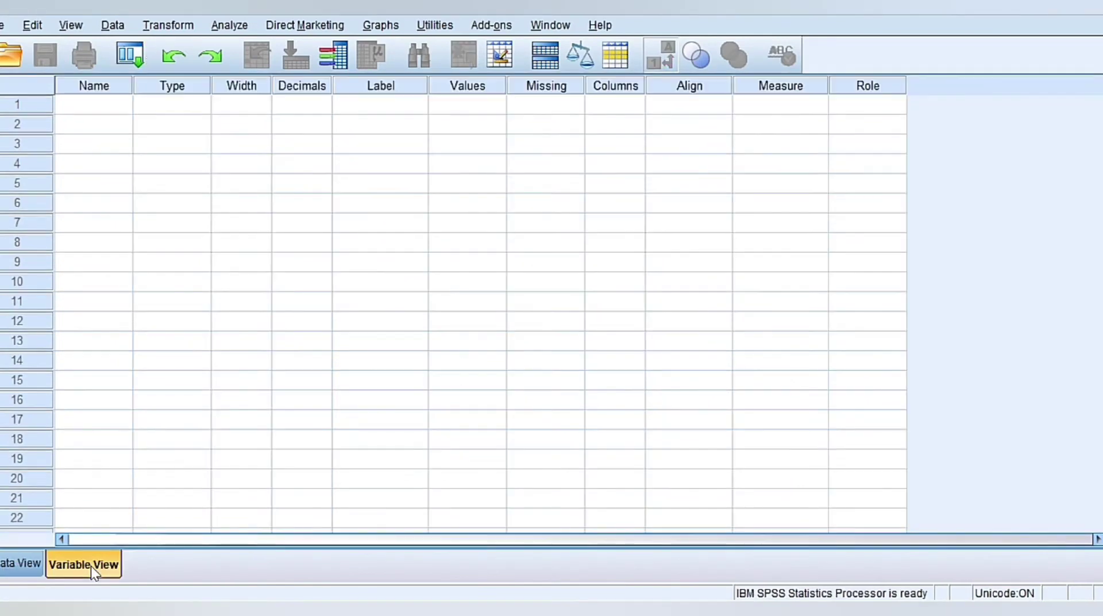
click(117, 104)
text(NAMA)
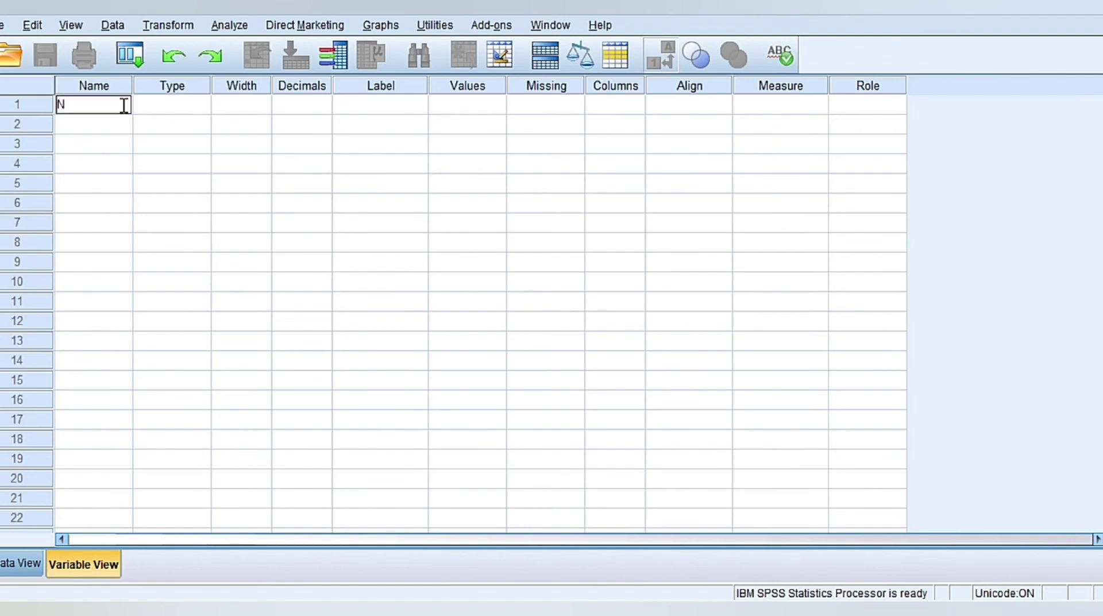
click(99, 126)
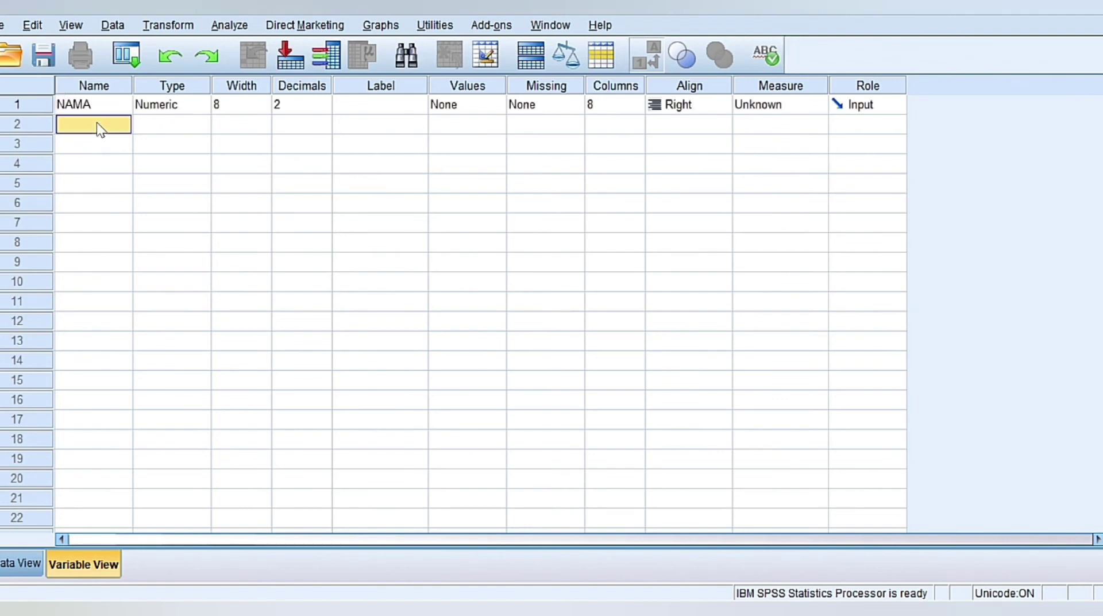
text(NILAI)
Change the NAMA variable's type to String.
click(143, 103)
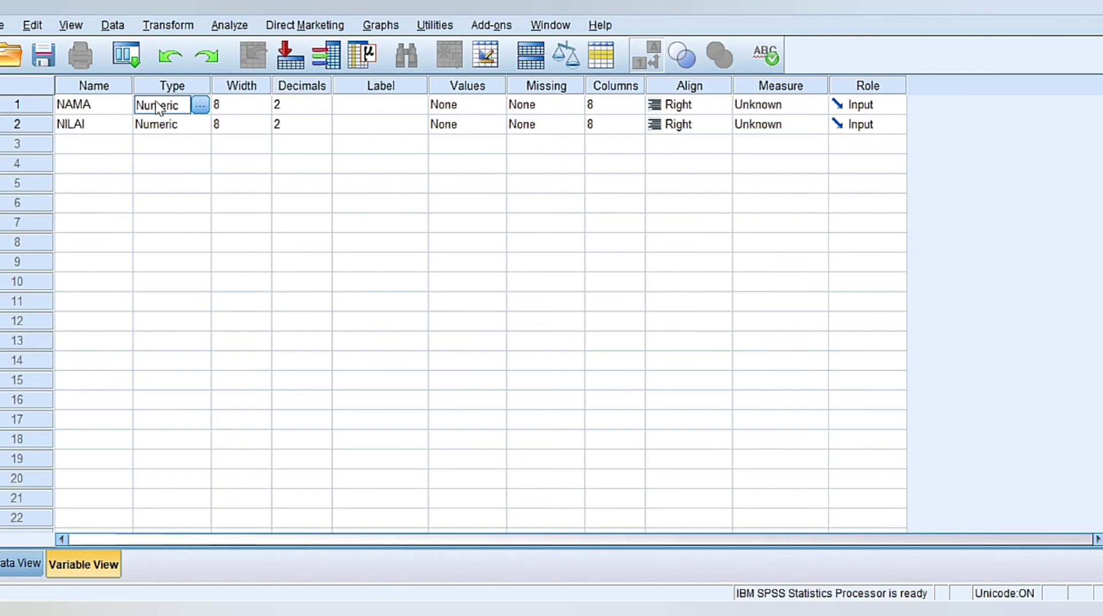
click(205, 105)
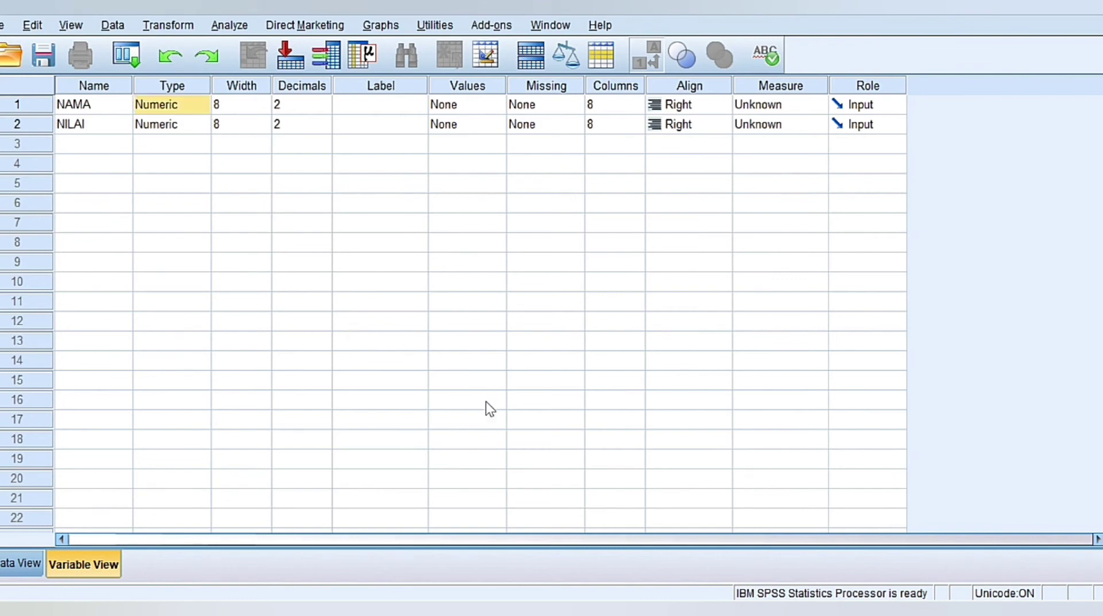
click(500, 427)
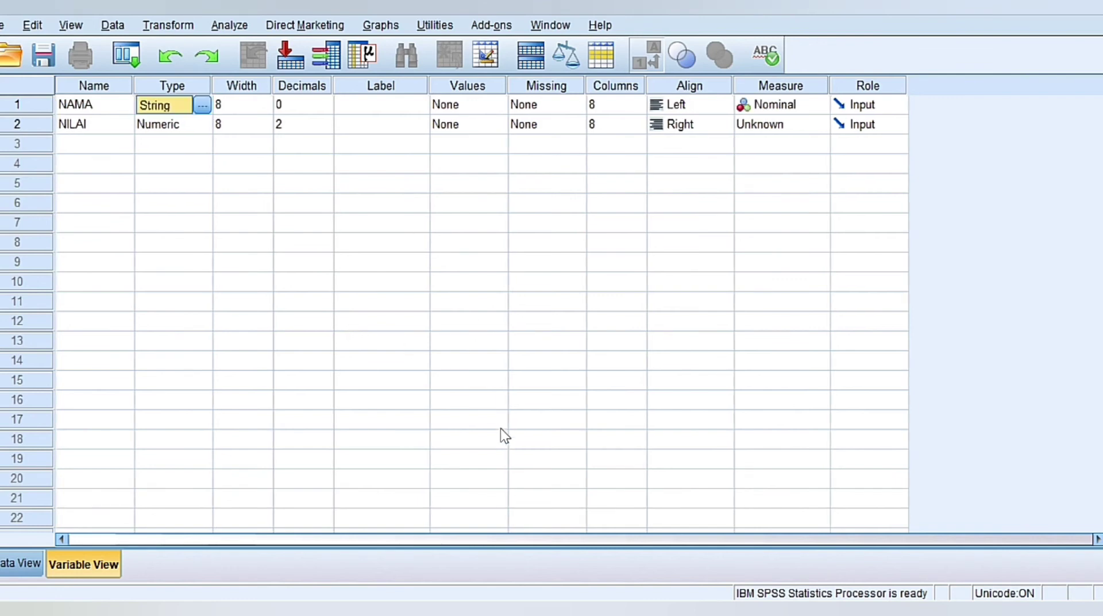
Set the NILAI variable's decimals to 0.
click(320, 131)
click(329, 127)
click(330, 127)
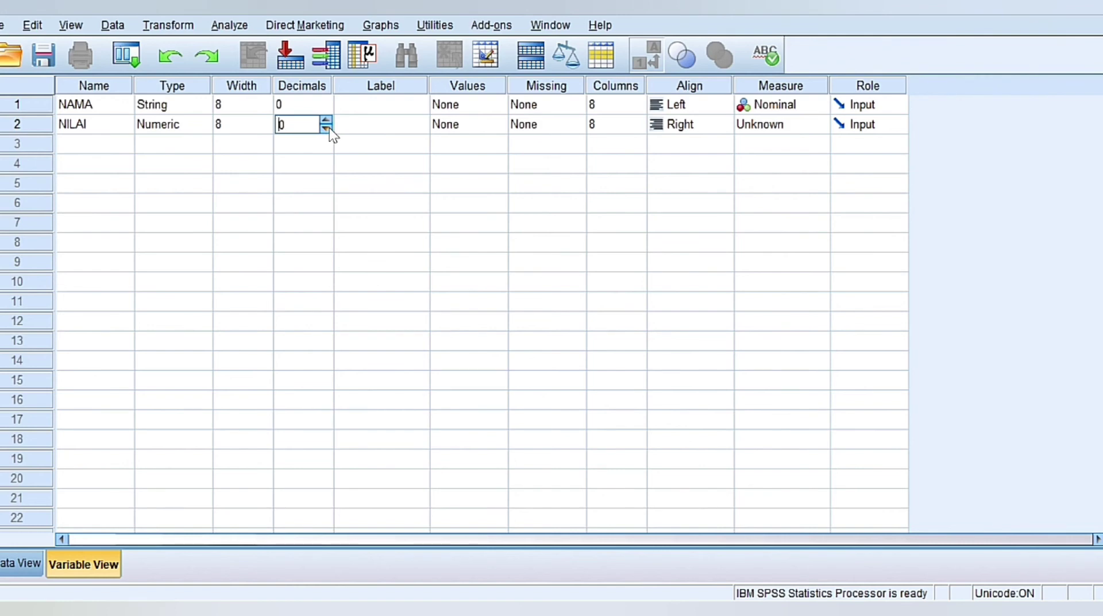
click(381, 262)
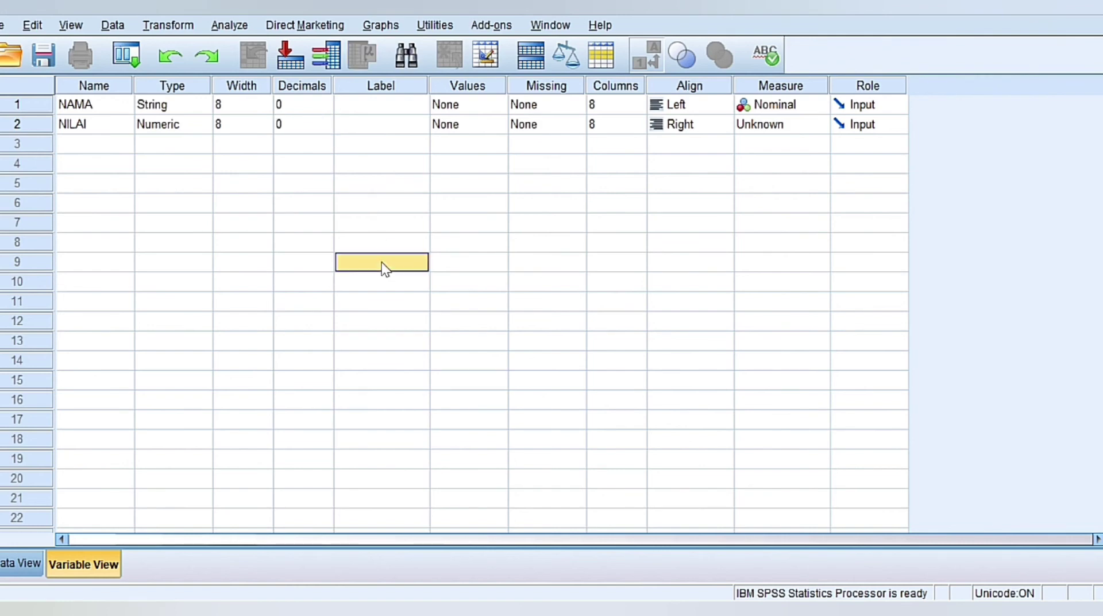
Copy all the student names from column A of the Excel workbook into the NAMA column of the SPSS data, starting at row 1.
click(8, 566)
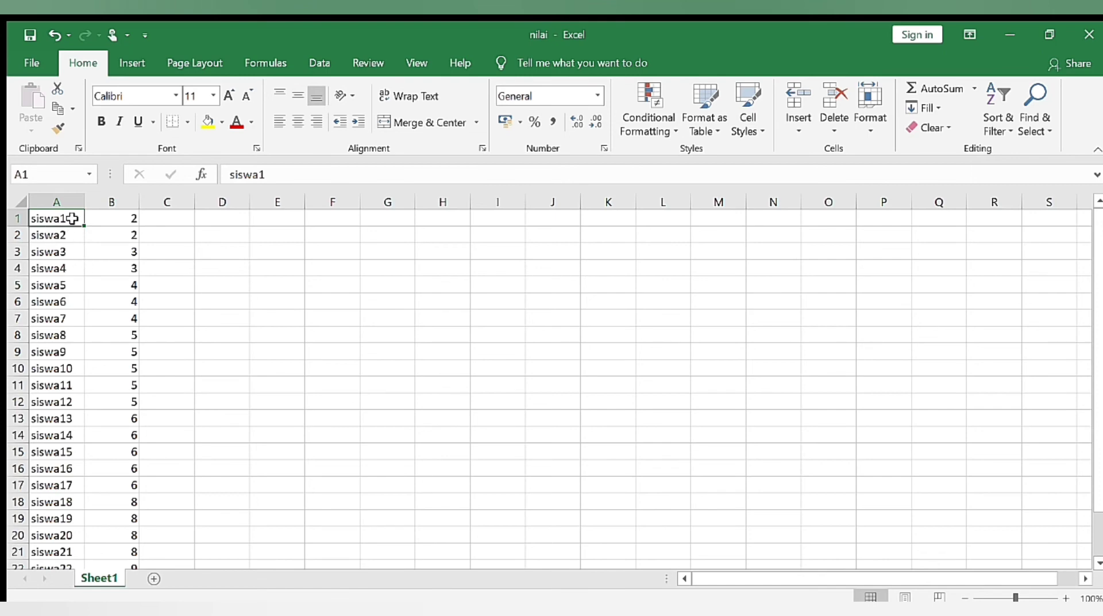
drag(71, 218, 71, 549)
key(ctrl+c)
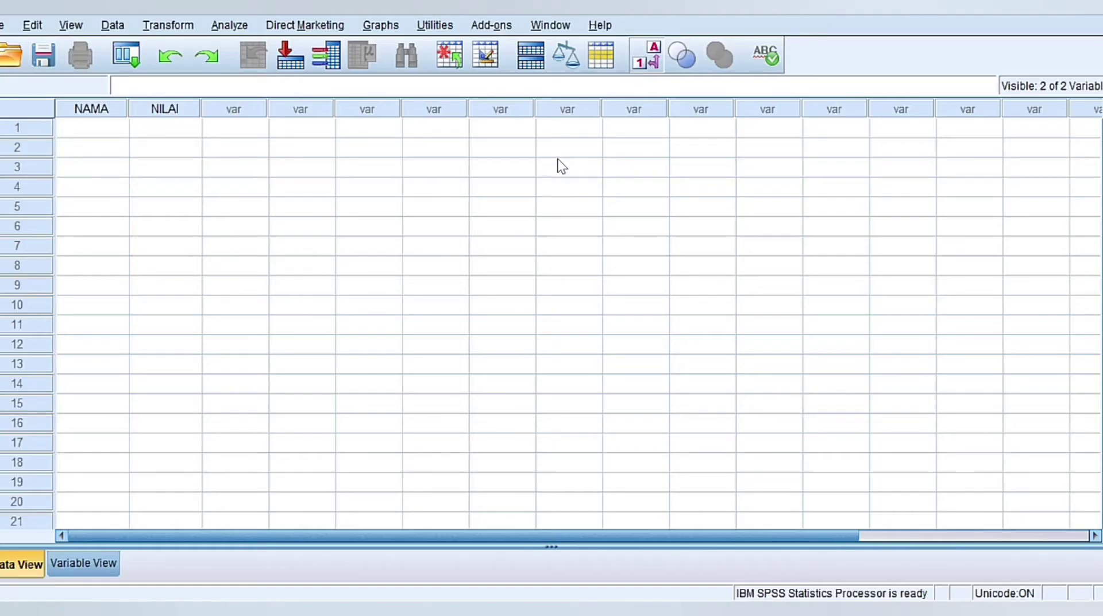
click(92, 128)
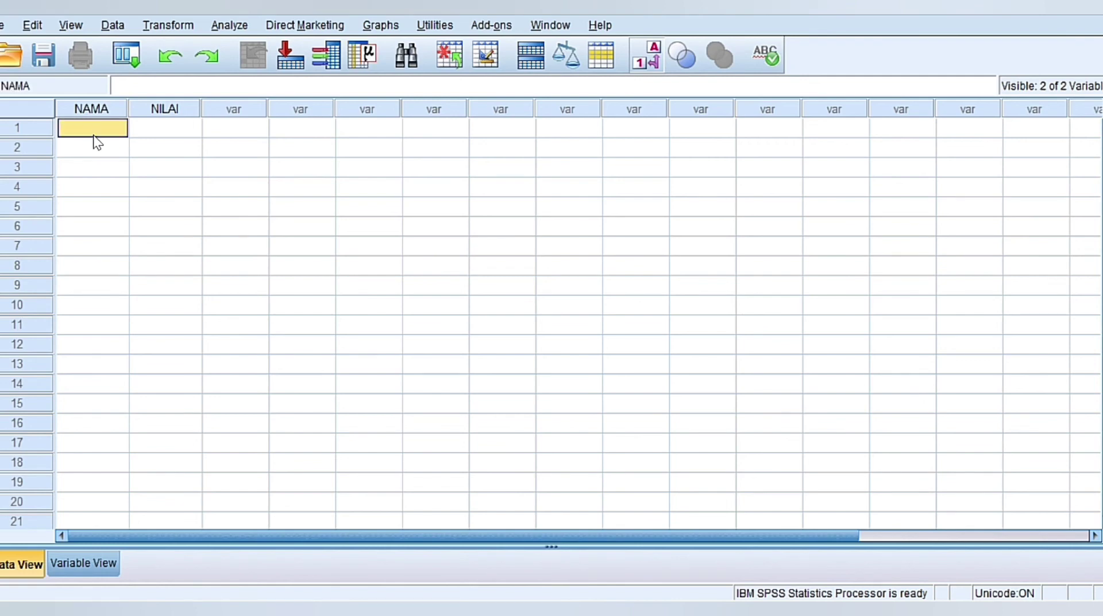
key(ctrl+v)
Check the pasted student names down the NAMA column and return to the first row.
click(108, 188)
key(Down)
key(Down)
key(Down)
key(Down)
key(Down)
key(Down)
key(Down)
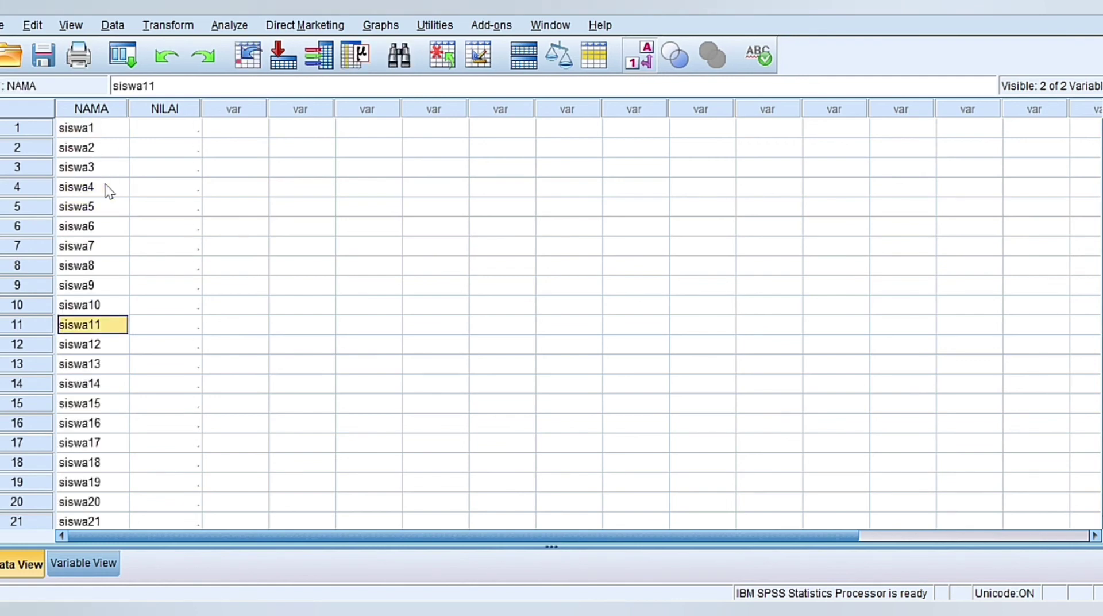
key(Down)
key(Down)
key(Down)
key(Down)
key(Down)
key(Down)
key(Down)
key(Down)
key(Down)
key(Down)
key(Down)
key(Down)
key(Down)
key(Up)
key(ctrl+Home)
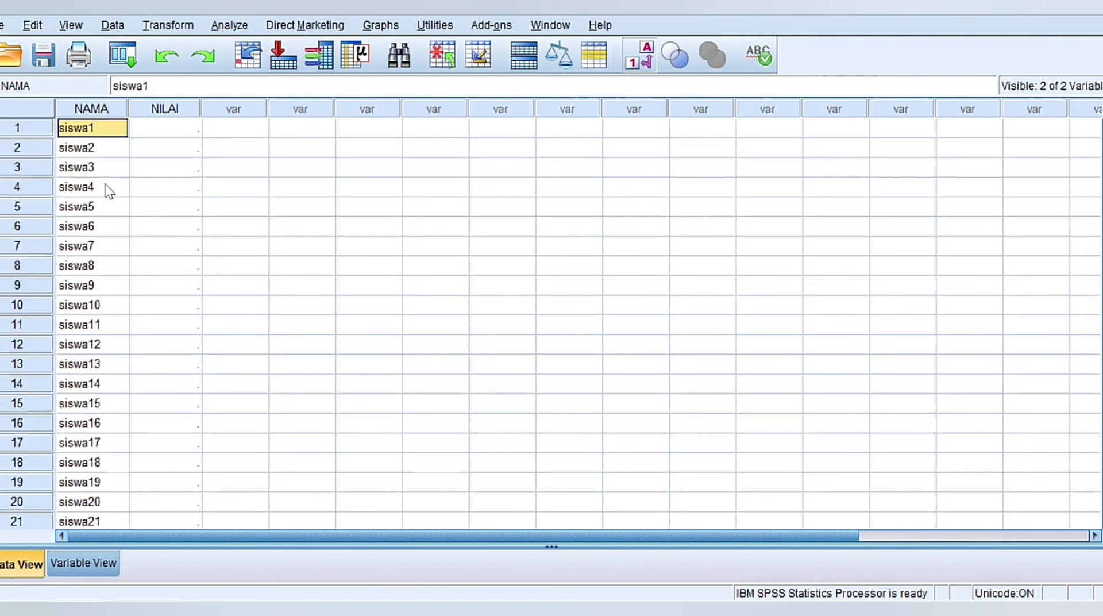
Copy all the scores from column B of the Excel workbook into the NILAI column of the SPSS data, starting at row 1.
click(165, 128)
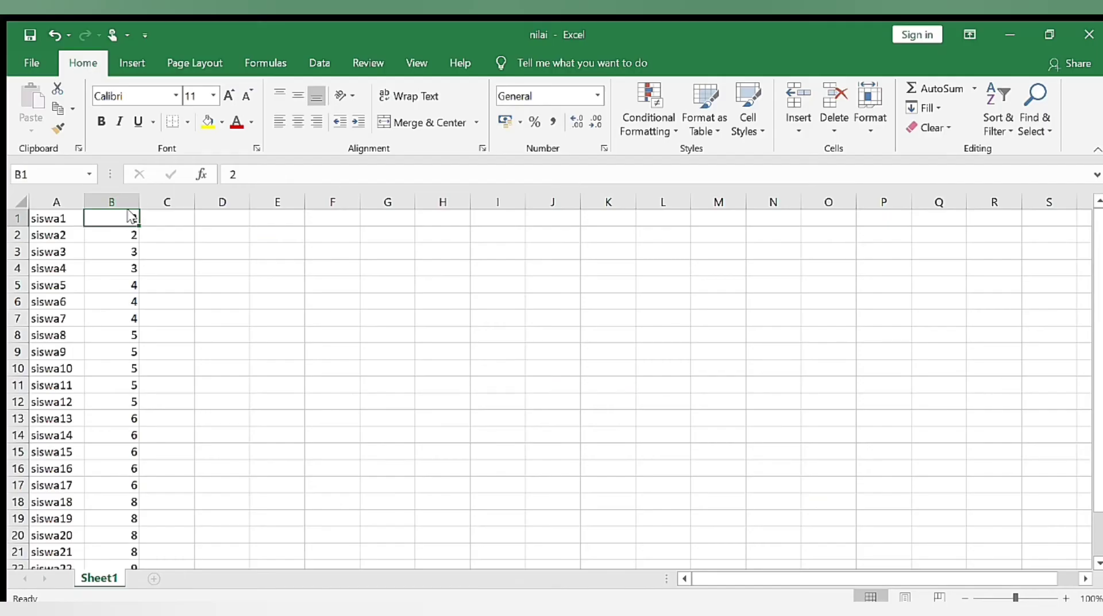
key(shift+Down)
key(shift+Down)
key(shift+Down)
key(shift+Down)
key(shift+Down)
key(shift+Down)
key(shift+Down)
key(shift+Down)
key(shift+Down)
key(shift+Down)
key(shift+Down)
key(shift+Down)
key(shift+Down)
key(shift+Down)
key(shift+Down)
key(shift+Down)
key(shift+Down)
key(shift+Down)
key(shift+Down)
key(shift+Down)
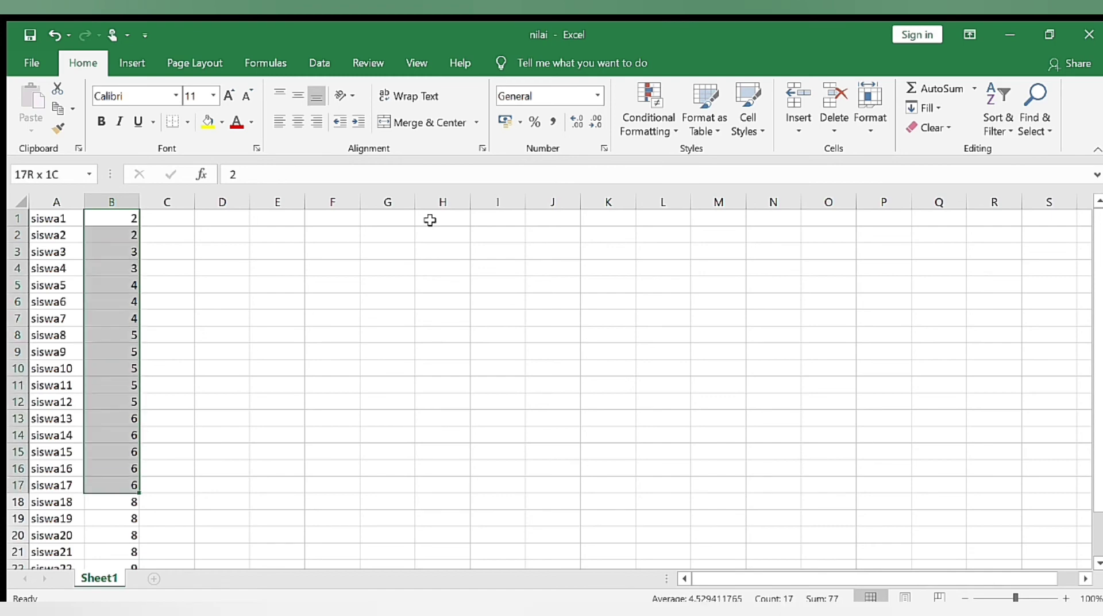
key(shift+Up)
key(ctrl+c)
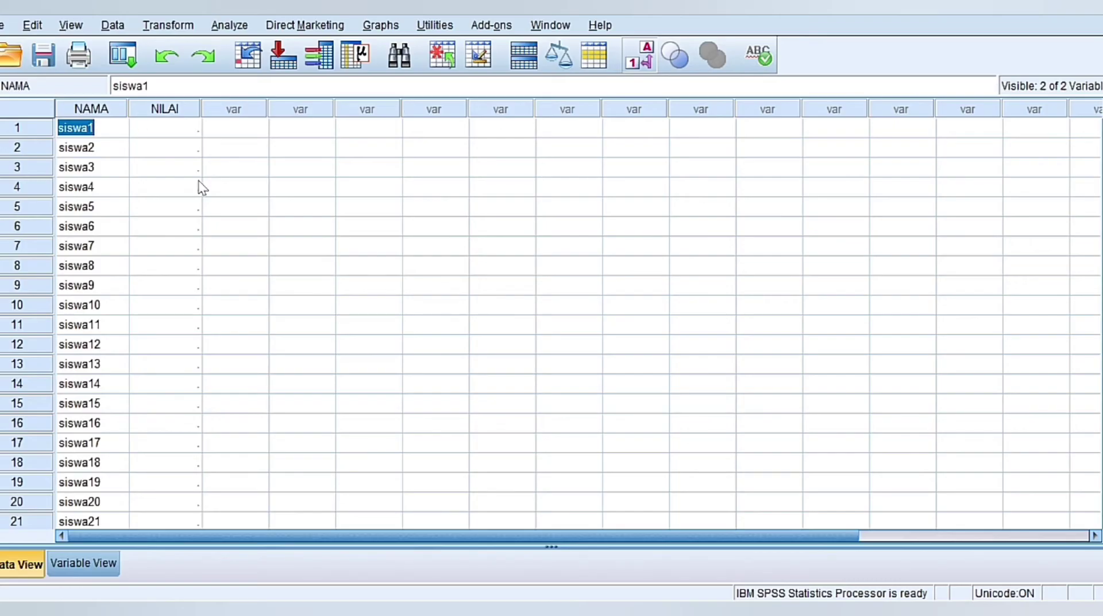
click(167, 133)
key(ctrl+v)
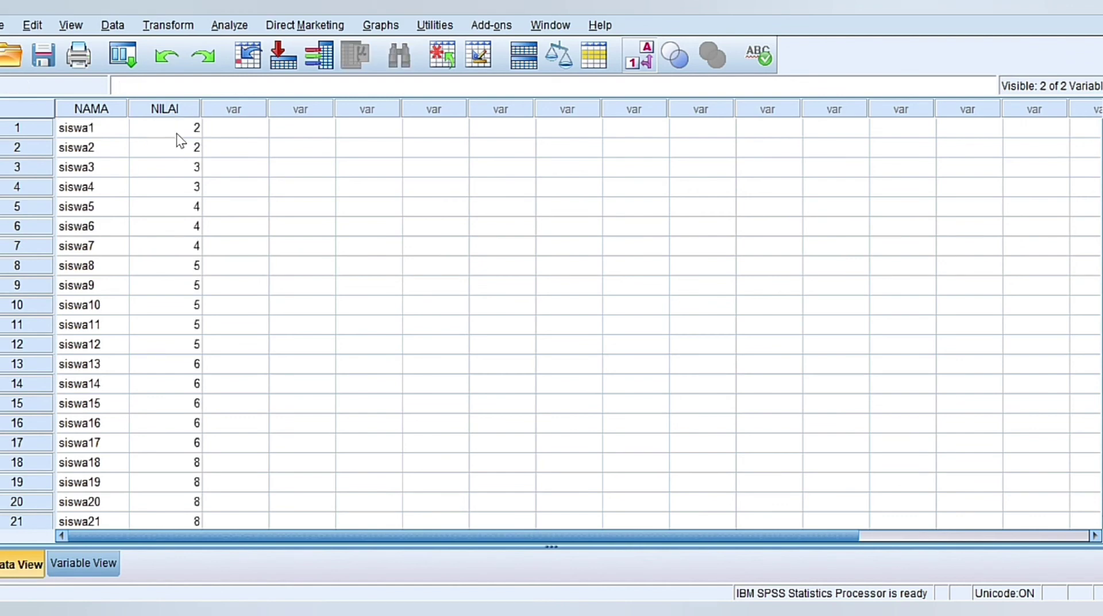
Check the pasted scores down the NILAI column to the last student and return to the first row.
key(Down)
key(Down)
key(Down)
key(Down)
key(Down)
key(Down)
key(Down)
key(Down)
key(Down)
key(Down)
key(Down)
key(Down)
key(Down)
key(Down)
key(Down)
key(Down)
key(Down)
key(Down)
key(Down)
key(Down)
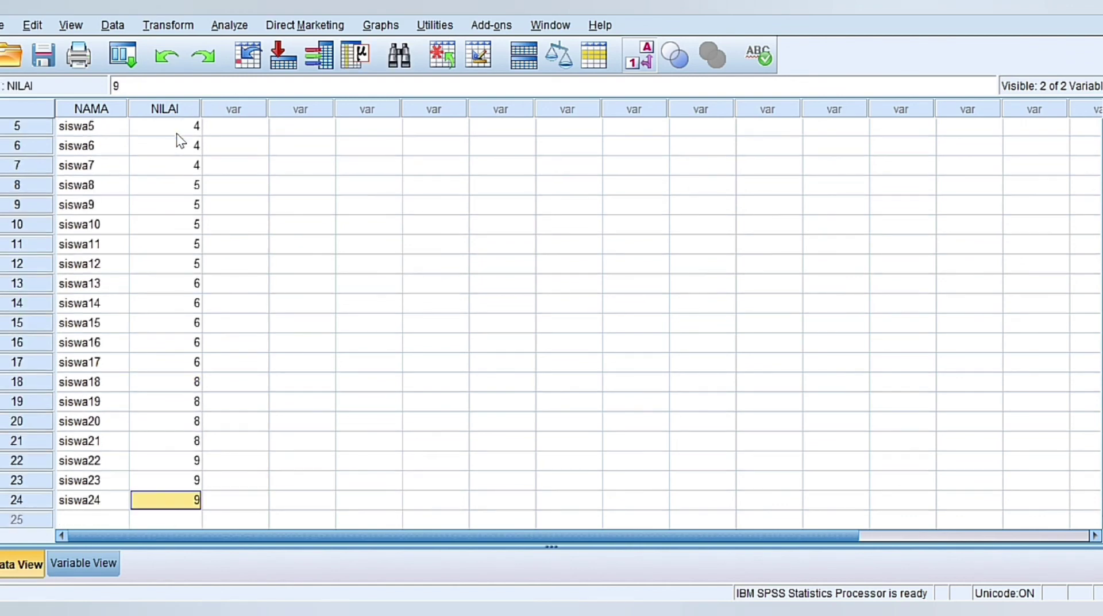
key(Up)
key(ctrl+Up)
Open the Explore procedure of the descriptive statistics for testing the normality of the scores.
click(229, 25)
mouse_move(283, 69)
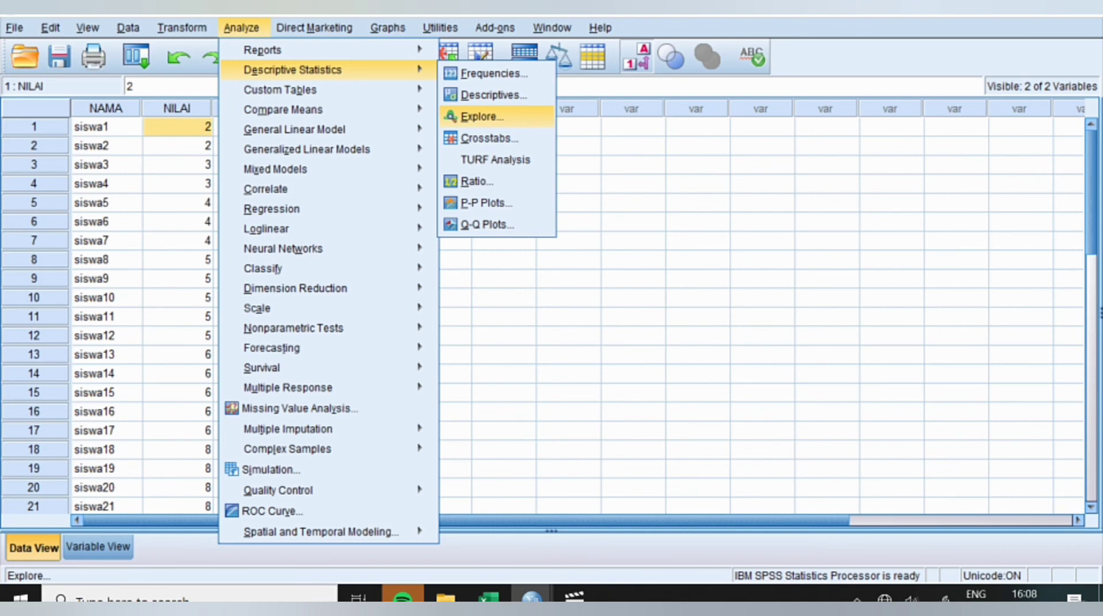
click(479, 116)
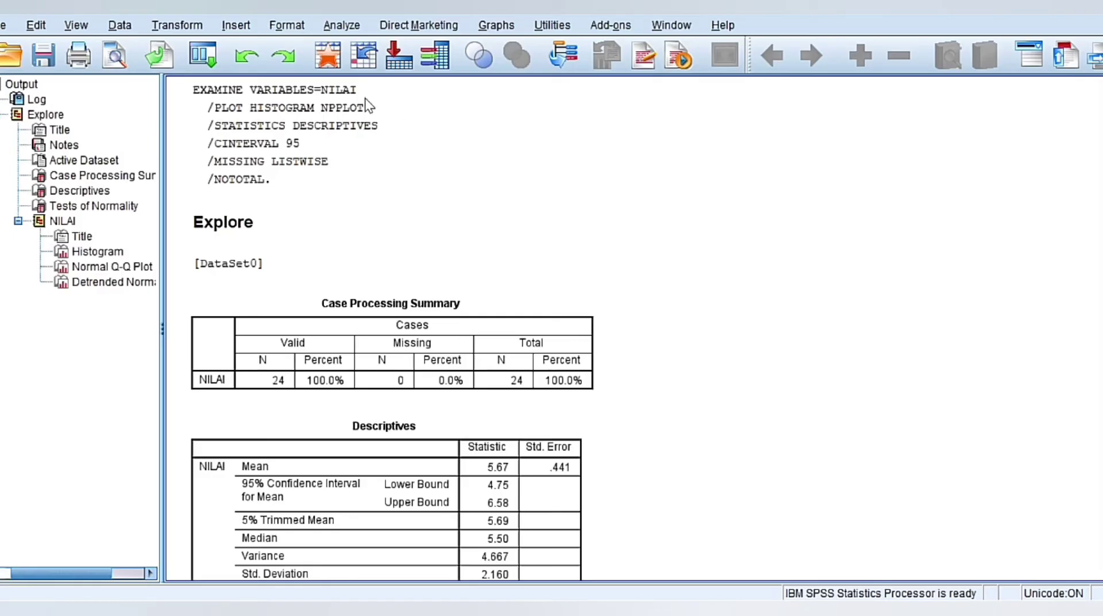
Examine the Explore output for NILAI from the case processing summary through the Descriptives table to the Tests of Normality table.
click(480, 147)
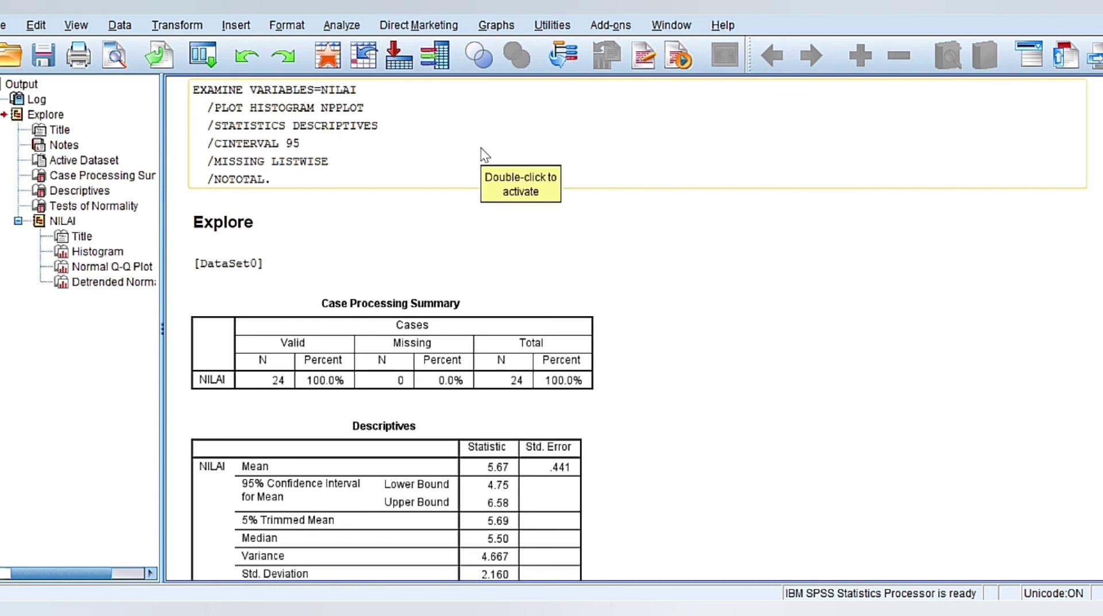
key(Down)
key(Down)
key(Down)
key(Down)
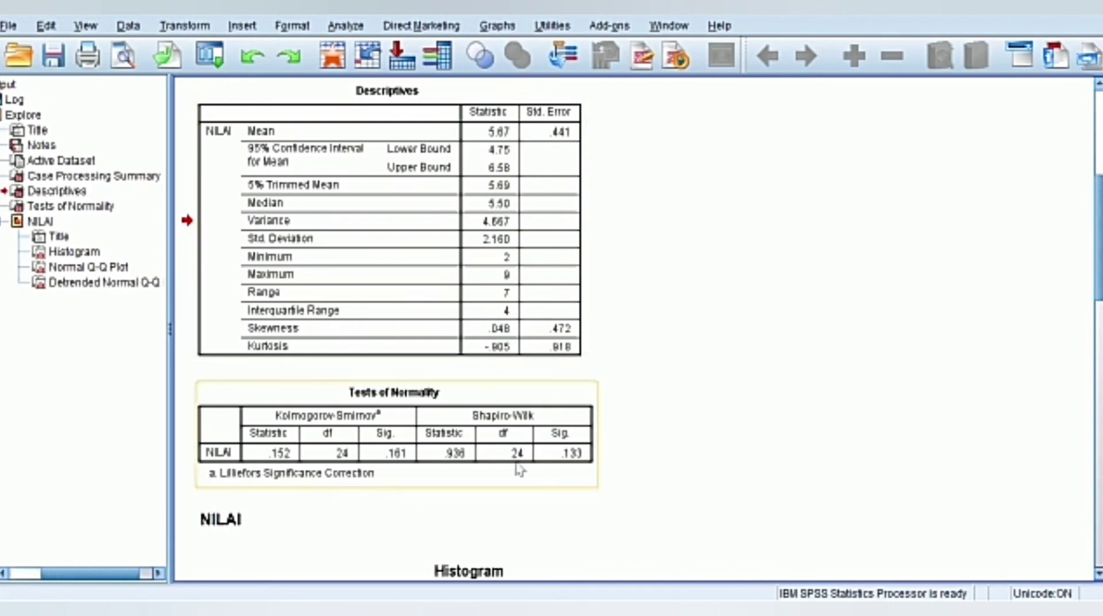
click(494, 484)
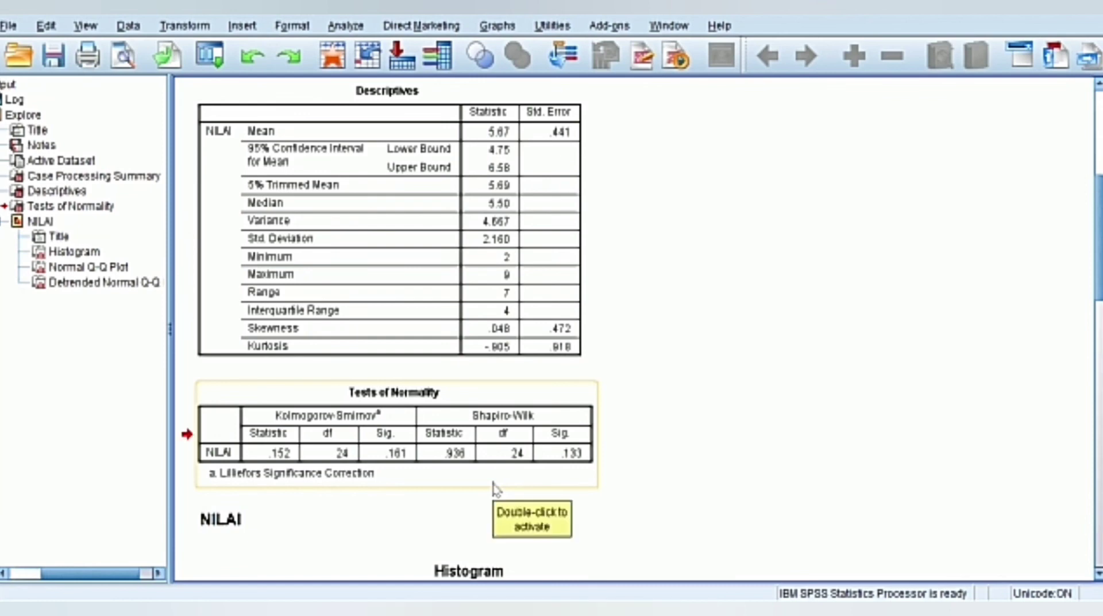
Examine the NILAI histogram, the Normal Q-Q Plot and the Detrended Normal Q-Q Plot in the output.
key(Down)
click(619, 532)
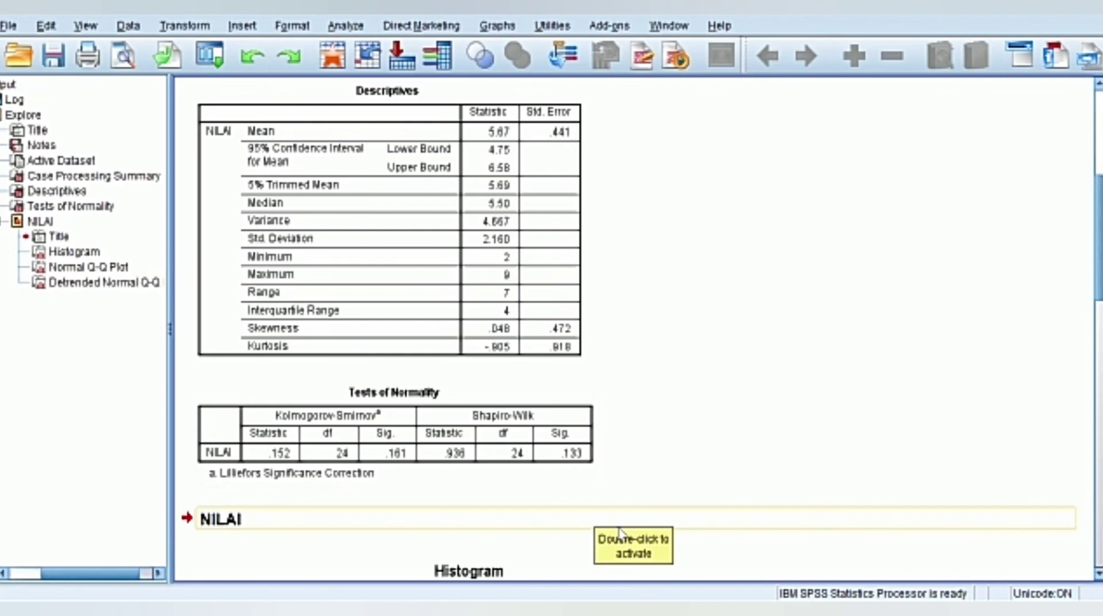
key(Down)
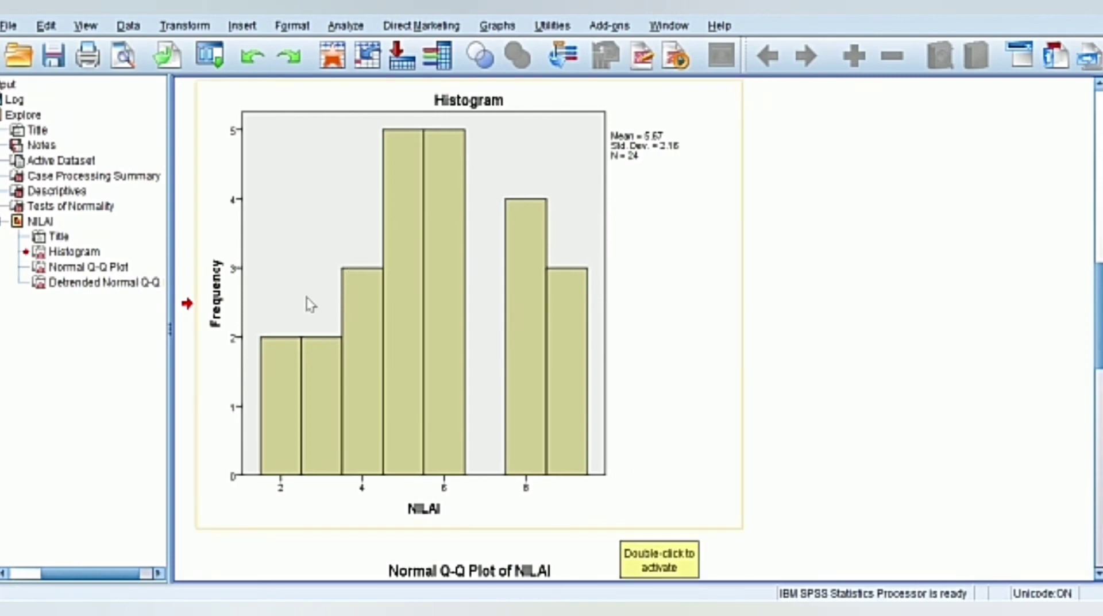
scroll(747, 487, down, 5)
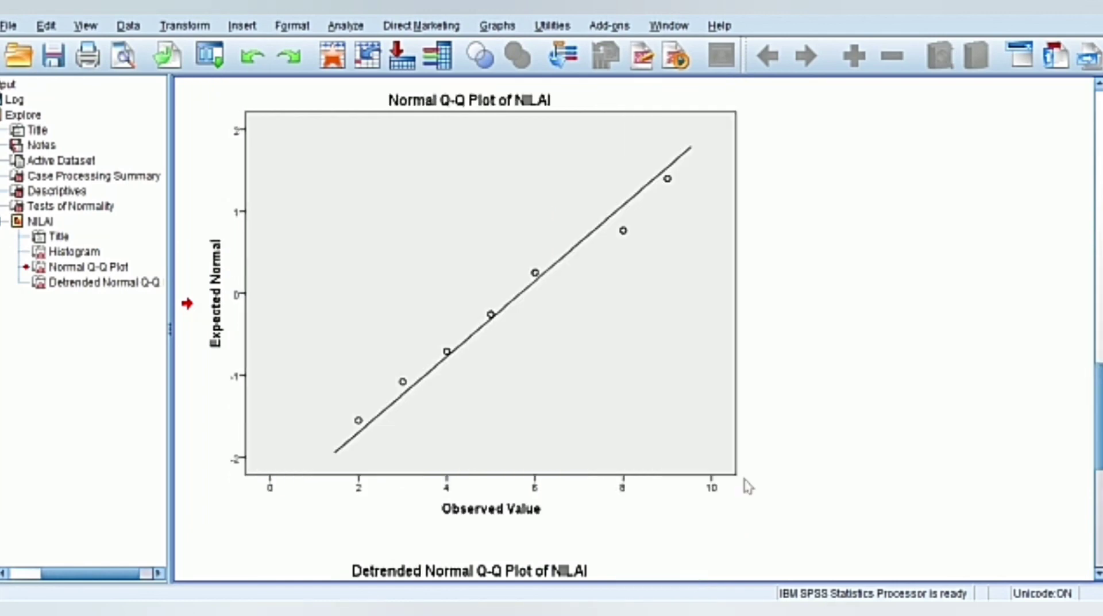
scroll(747, 488, down, 5)
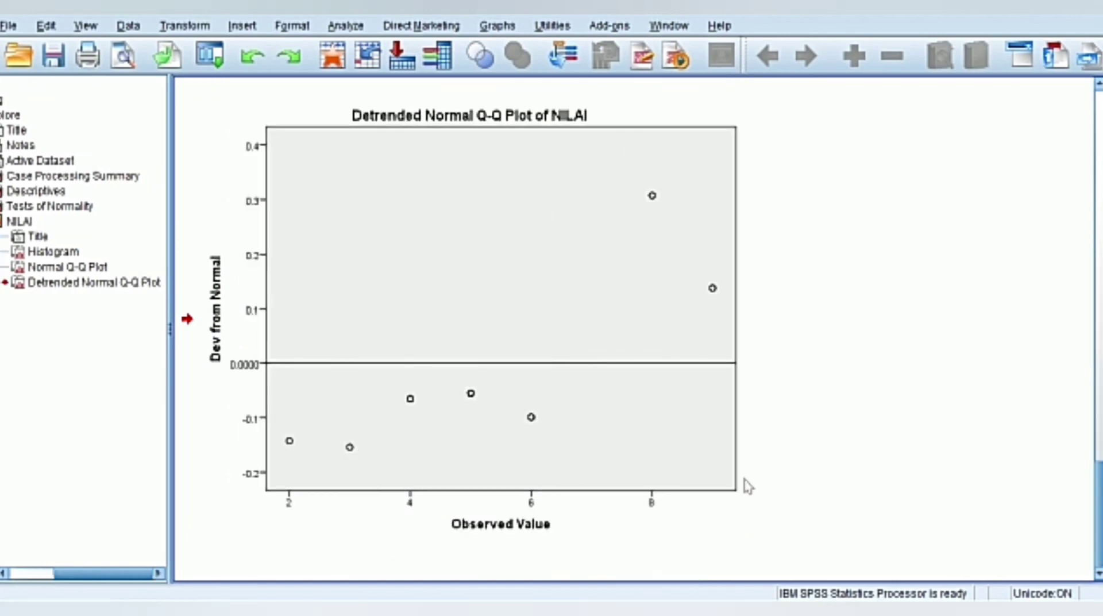